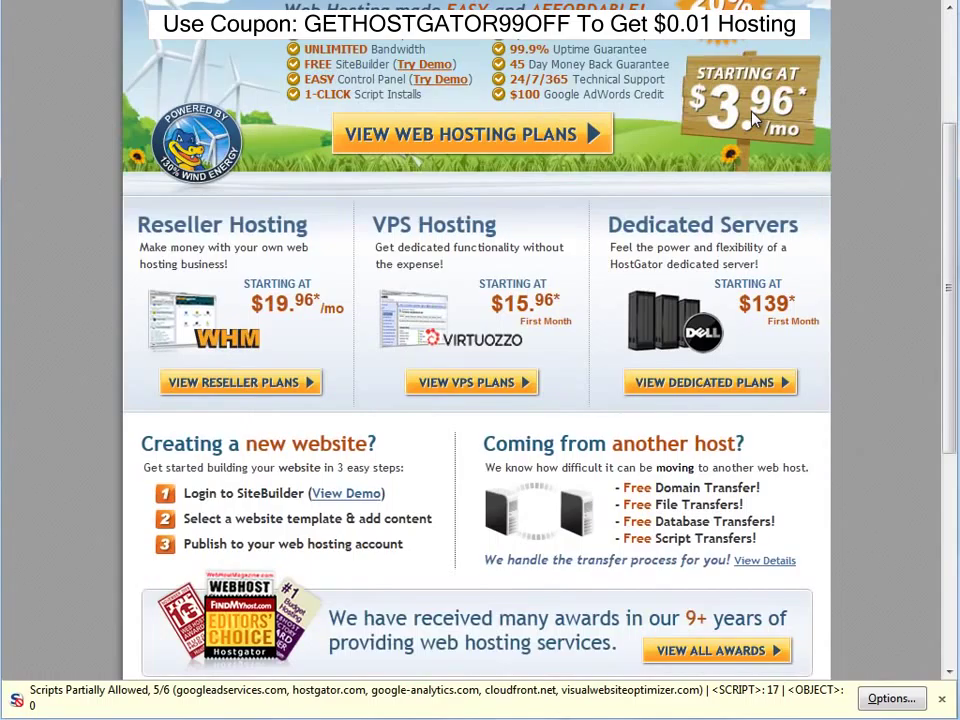
- Browse the HostGator home page, then go to the Web Hosting plans page
{"action": "scroll", "coordinate": [752, 118], "scroll_direction": "down", "scroll_amount": 3}
{"action": "scroll", "coordinate": [742, 118], "scroll_direction": "up", "scroll_amount": 5}
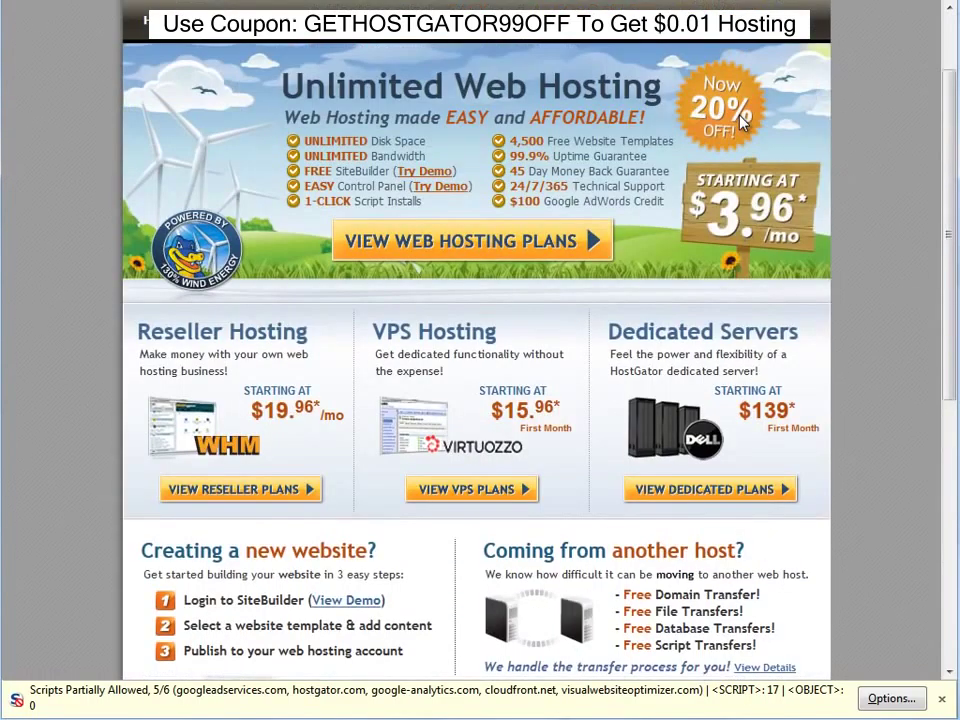
{"action": "scroll", "coordinate": [742, 118], "scroll_direction": "up", "scroll_amount": 1}
{"action": "scroll", "coordinate": [738, 122], "scroll_direction": "down", "scroll_amount": 1}
{"action": "scroll", "coordinate": [728, 128], "scroll_direction": "up", "scroll_amount": 1}
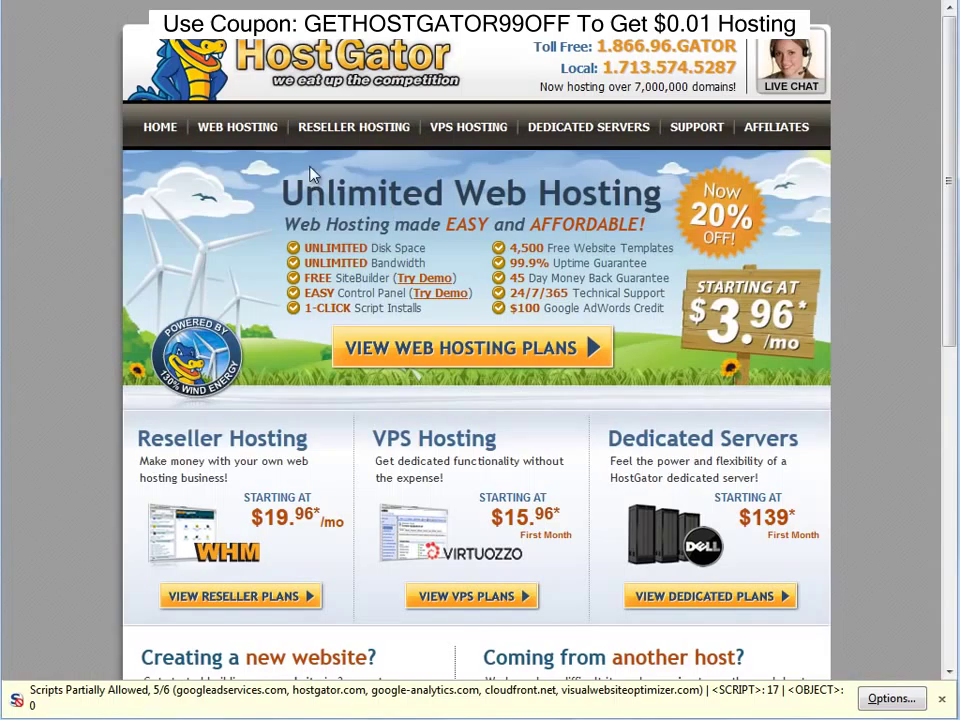
{"action": "left_click", "coordinate": [240, 132]}
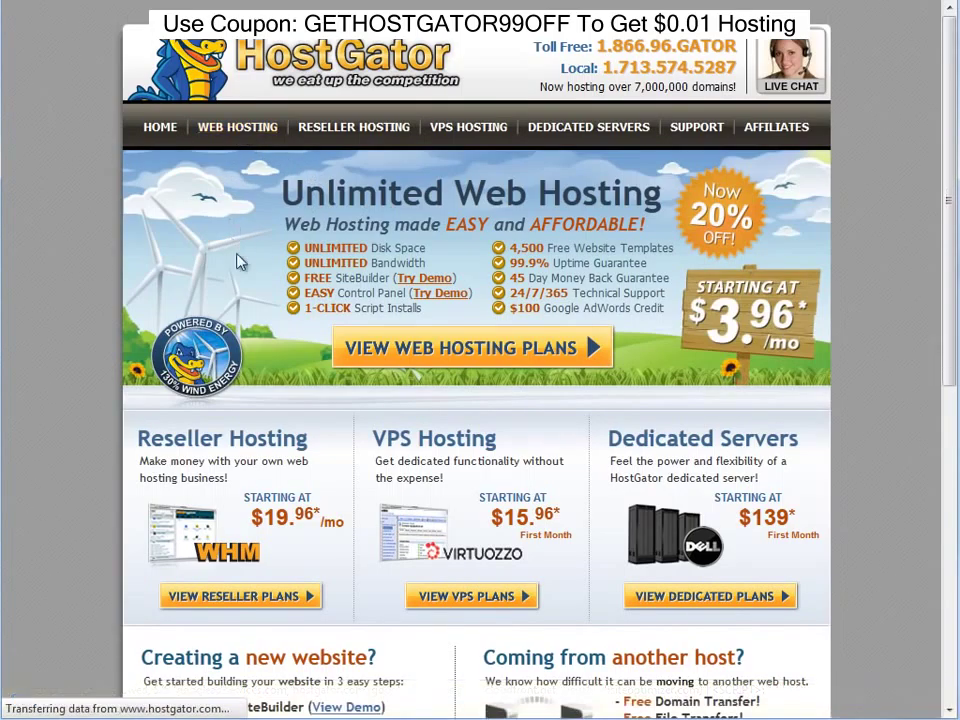
- Order the Baby hosting plan to reach the Choose a Domain step
{"action": "scroll", "coordinate": [589, 276], "scroll_direction": "down", "scroll_amount": 2}
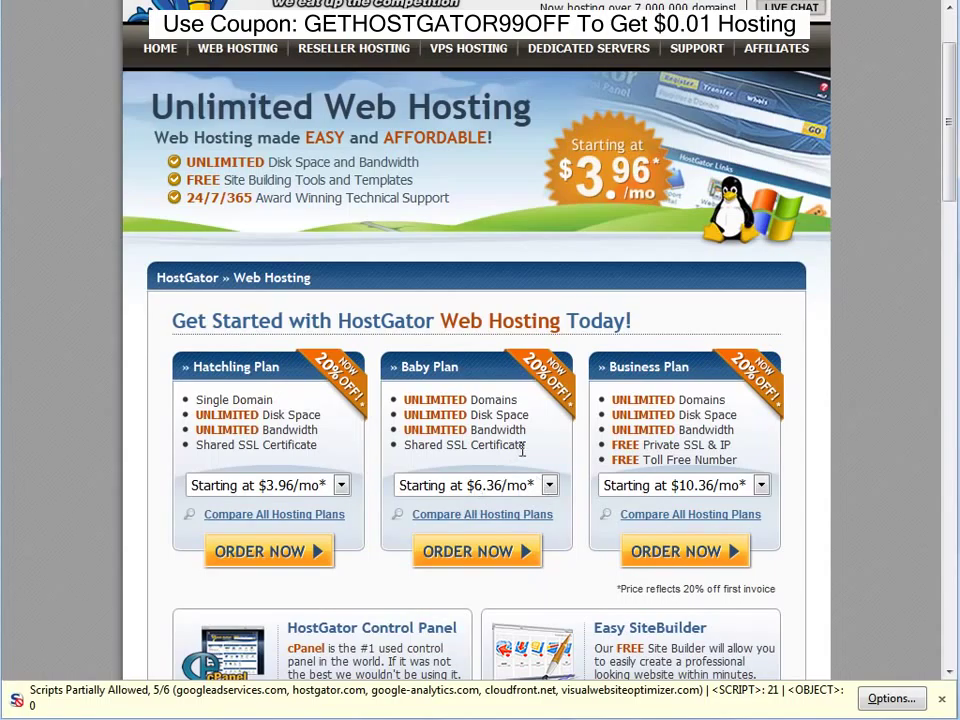
{"action": "left_click", "coordinate": [499, 553]}
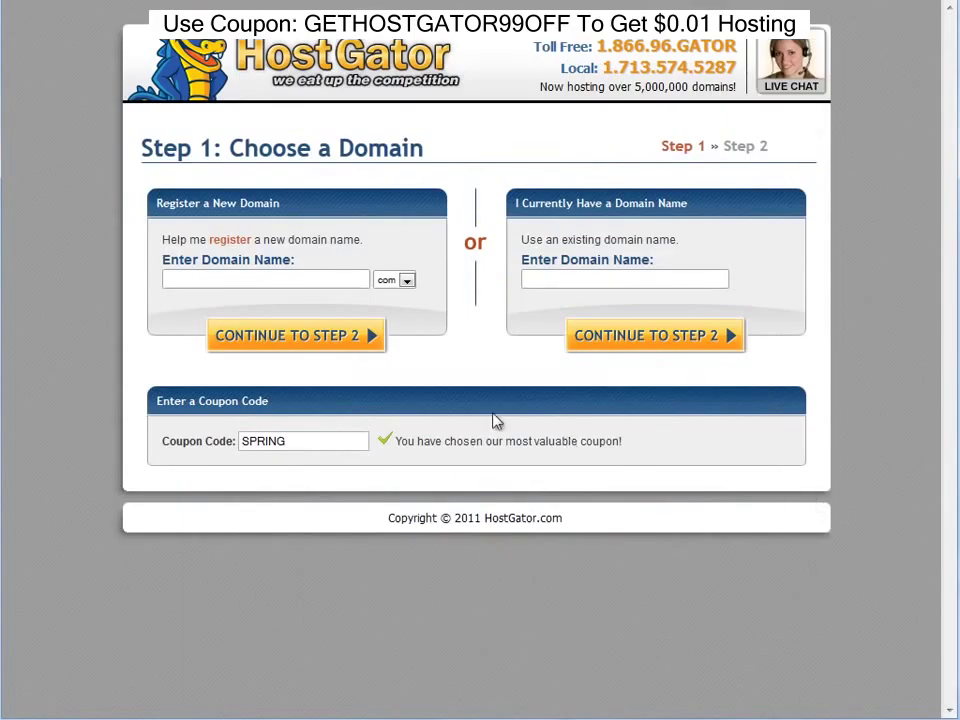
{"action": "left_click", "coordinate": [290, 283]}
- Enter myawesomewebsite.com as the domain you already own
{"action": "left_click", "coordinate": [336, 285]}
{"action": "left_click", "coordinate": [558, 278]}
{"action": "left_click", "coordinate": [268, 277]}
{"action": "left_click", "coordinate": [570, 279]}
{"action": "left_click", "coordinate": [281, 284]}
{"action": "left_click", "coordinate": [610, 279]}
{"action": "type", "text": "myawesomewebs"}
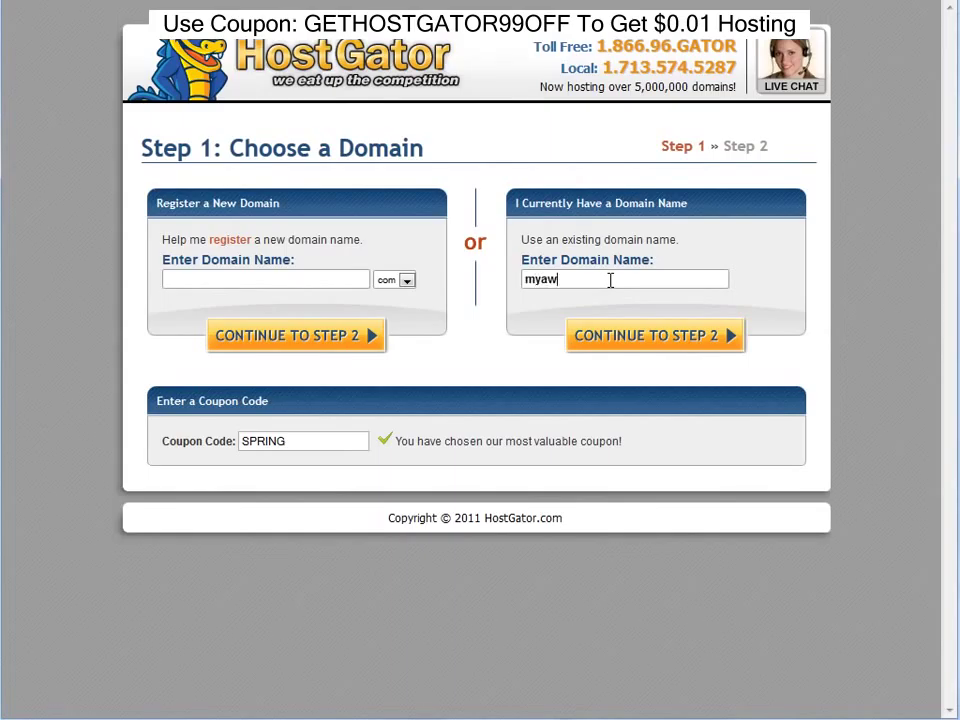
{"action": "type", "text": "ite.com"}
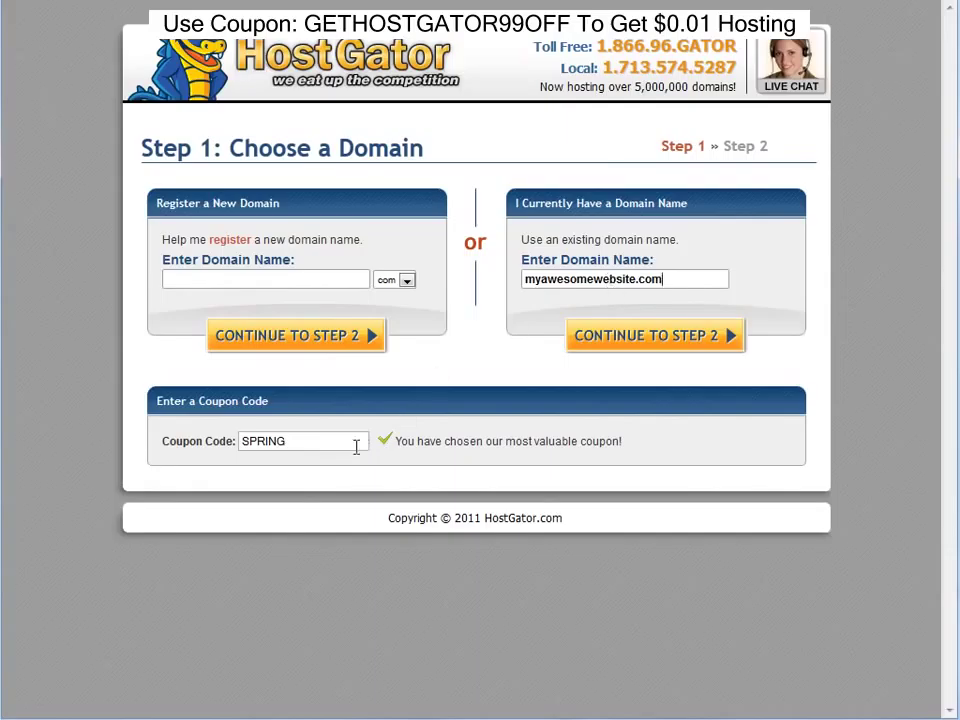
- Select the SPRING coupon code text
{"action": "left_click_drag", "start_coordinate": [356, 447], "coordinate": [229, 450]}
{"action": "left_click", "coordinate": [287, 443]}
{"action": "left_click_drag", "start_coordinate": [324, 443], "coordinate": [188, 441]}
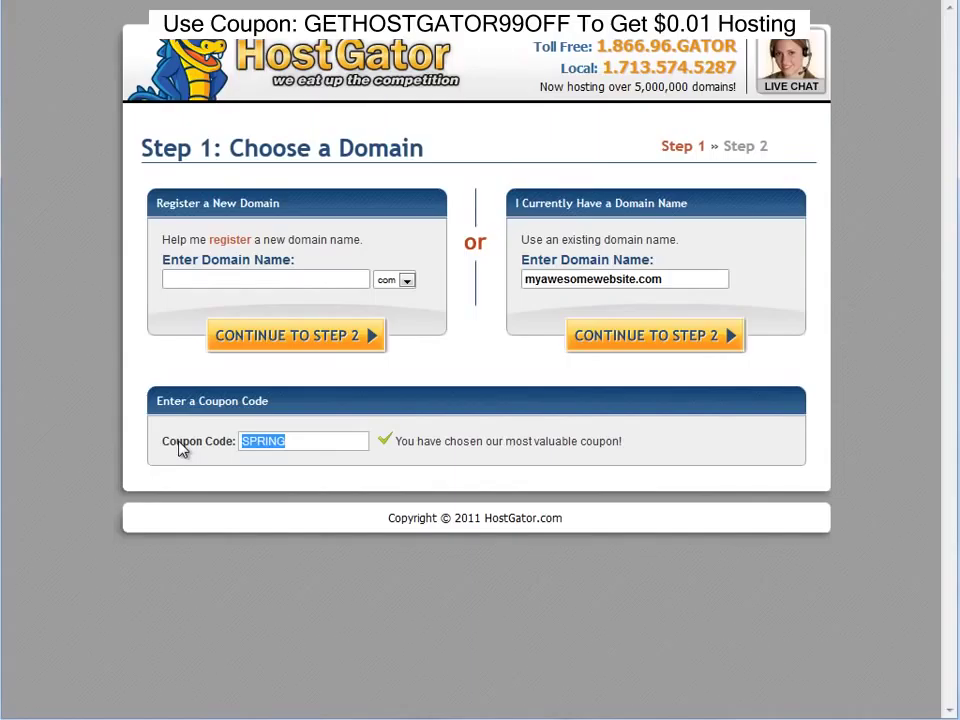
- Replace the SPRING coupon code with get25rebate
{"action": "left_click", "coordinate": [765, 430]}
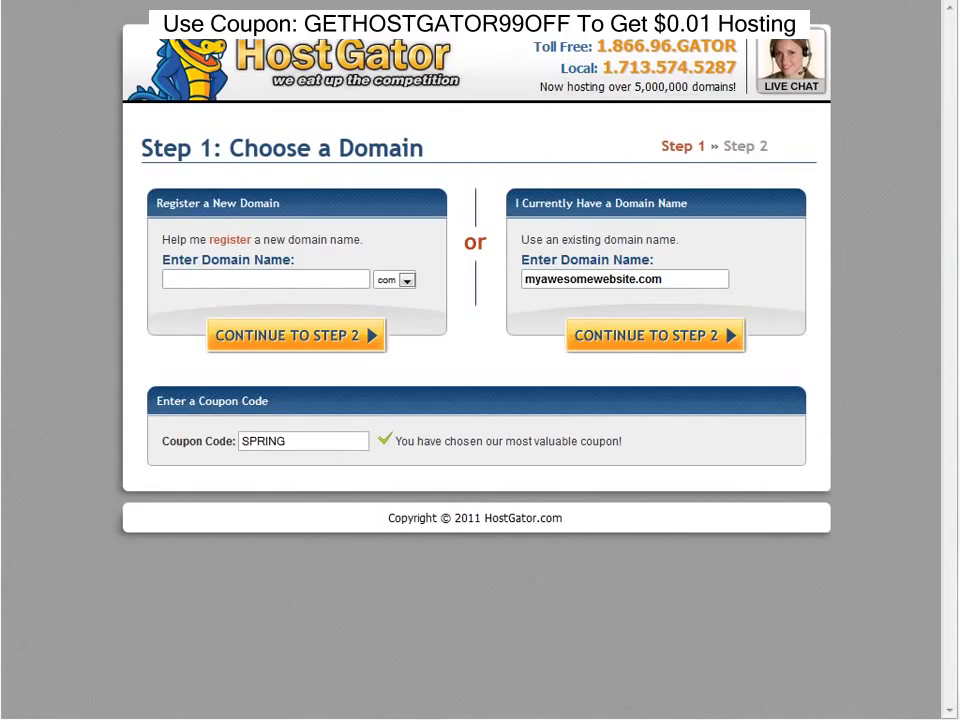
{"action": "left_click_drag", "start_coordinate": [274, 440], "coordinate": [127, 441]}
{"action": "type", "text": "get25"}
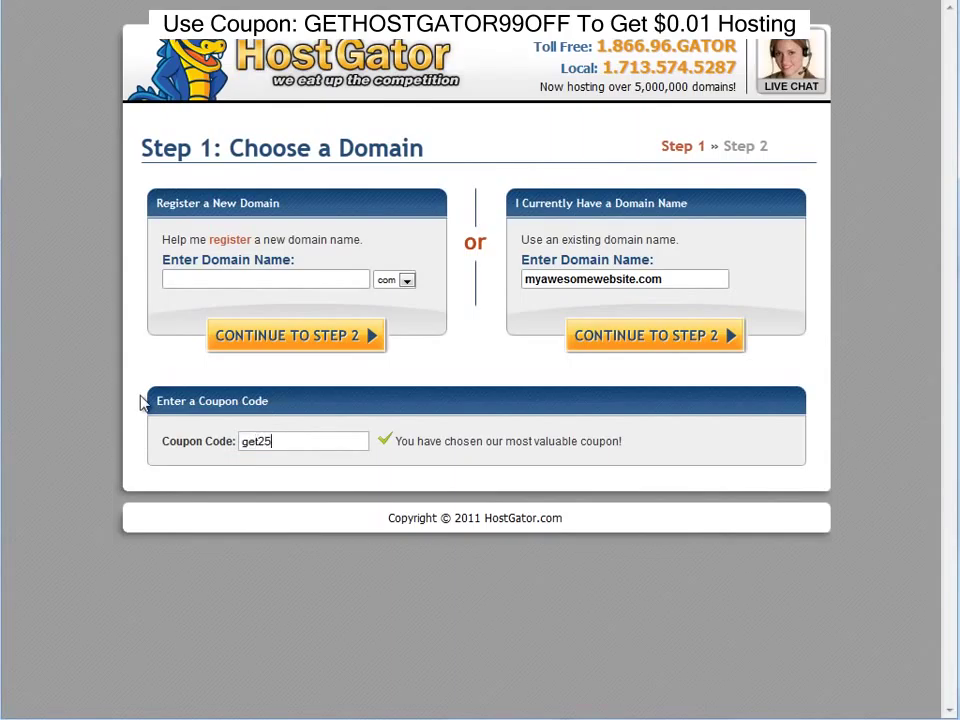
{"action": "type", "text": "rebate"}
- Check the domain and coupon, then continue to Step 2 with the existing domain
{"action": "left_click_drag", "start_coordinate": [639, 281], "coordinate": [497, 276]}
{"action": "left_click", "coordinate": [679, 281]}
{"action": "triple_click", "coordinate": [679, 281]}
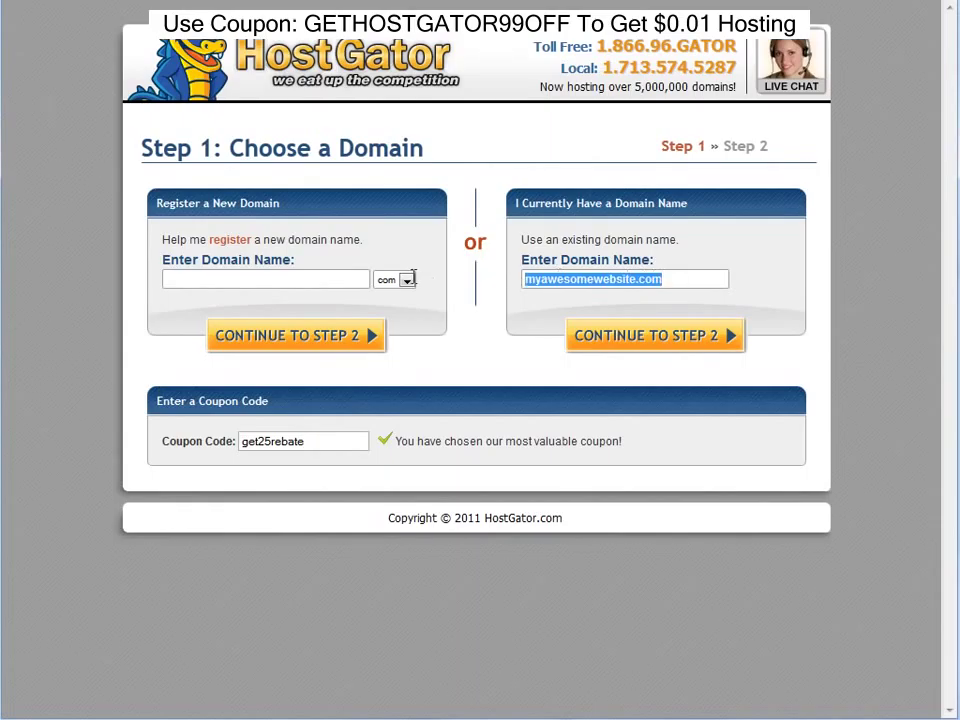
{"action": "left_click_drag", "start_coordinate": [360, 441], "coordinate": [274, 441]}
{"action": "left_click", "coordinate": [341, 445]}
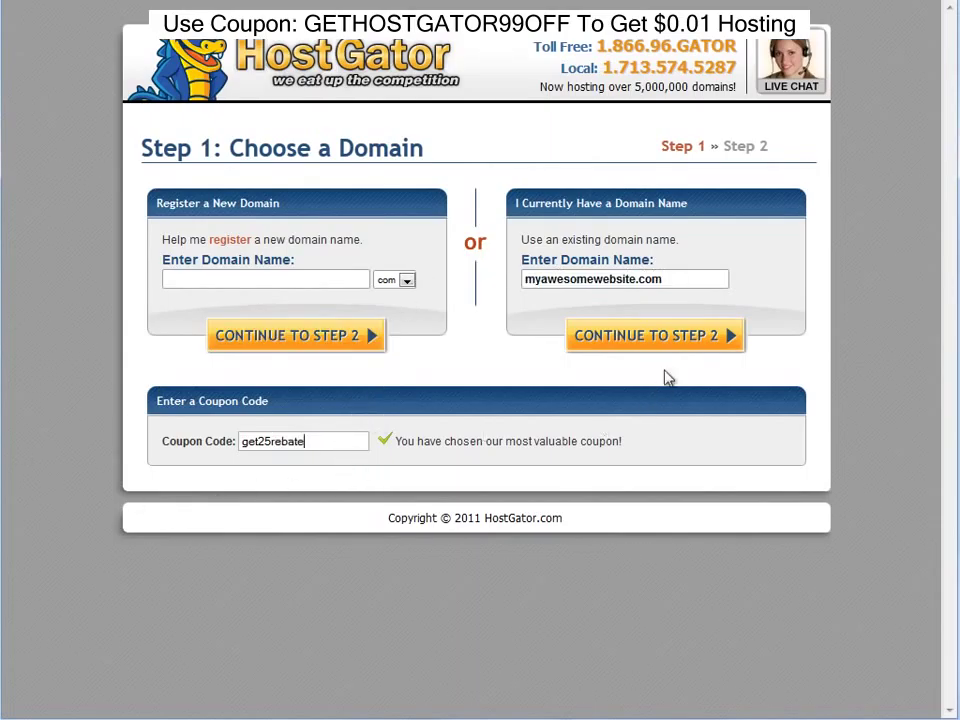
{"action": "left_click", "coordinate": [655, 335]}
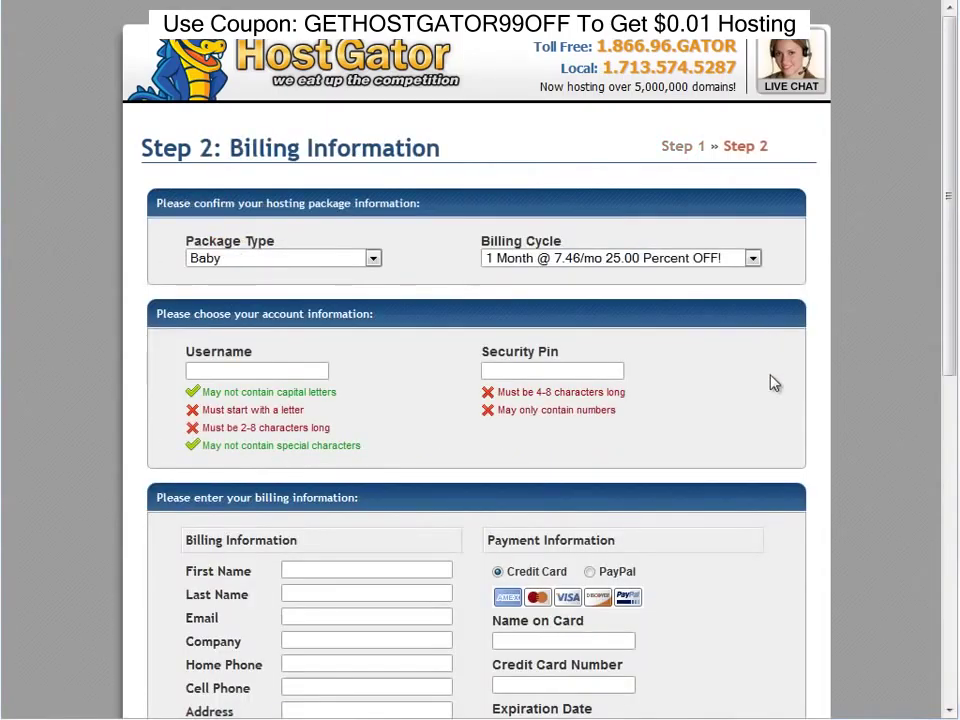
- Keep the Baby package, choose 6 Month billing, and enter a username and security PIN
{"action": "scroll", "coordinate": [394, 279], "scroll_direction": "down", "scroll_amount": 2}
{"action": "left_click", "coordinate": [320, 155]}
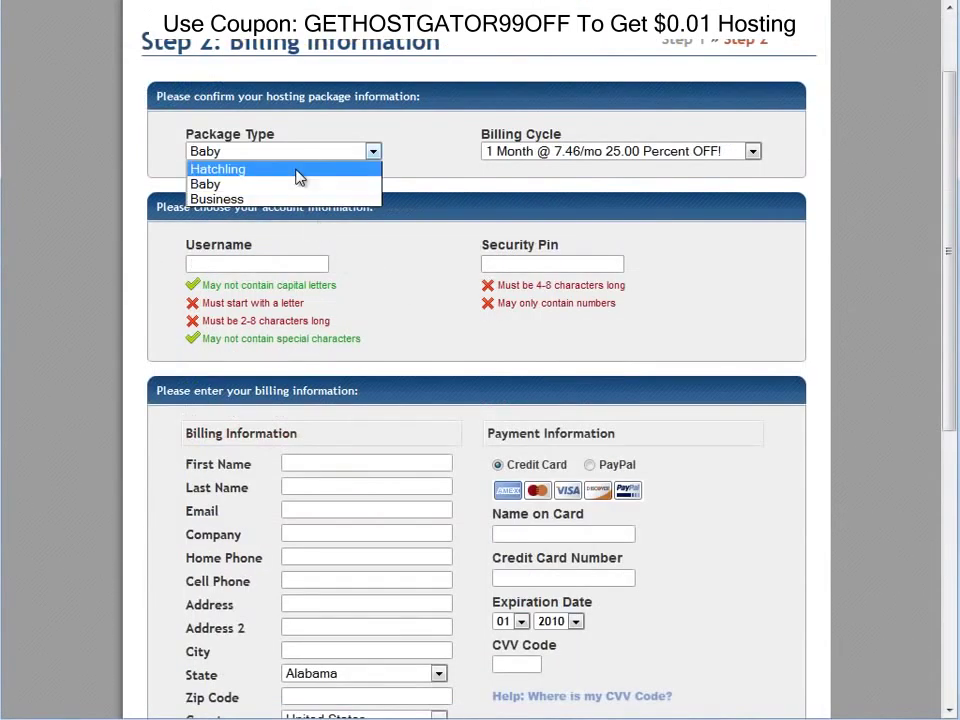
{"action": "left_click", "coordinate": [228, 186]}
{"action": "left_click", "coordinate": [650, 152]}
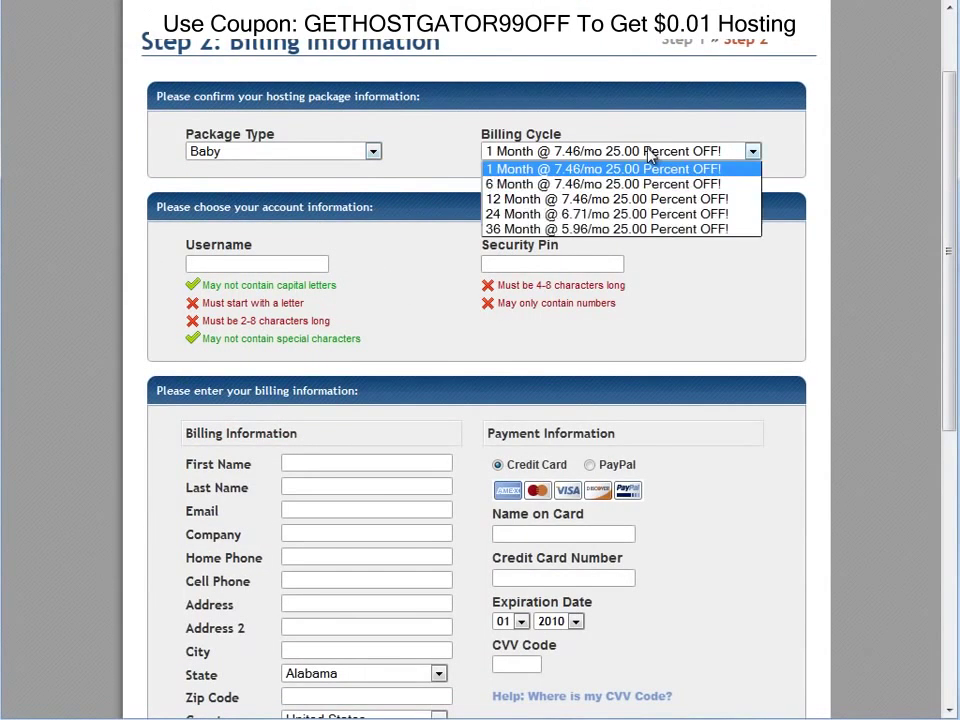
{"action": "left_click", "coordinate": [595, 186]}
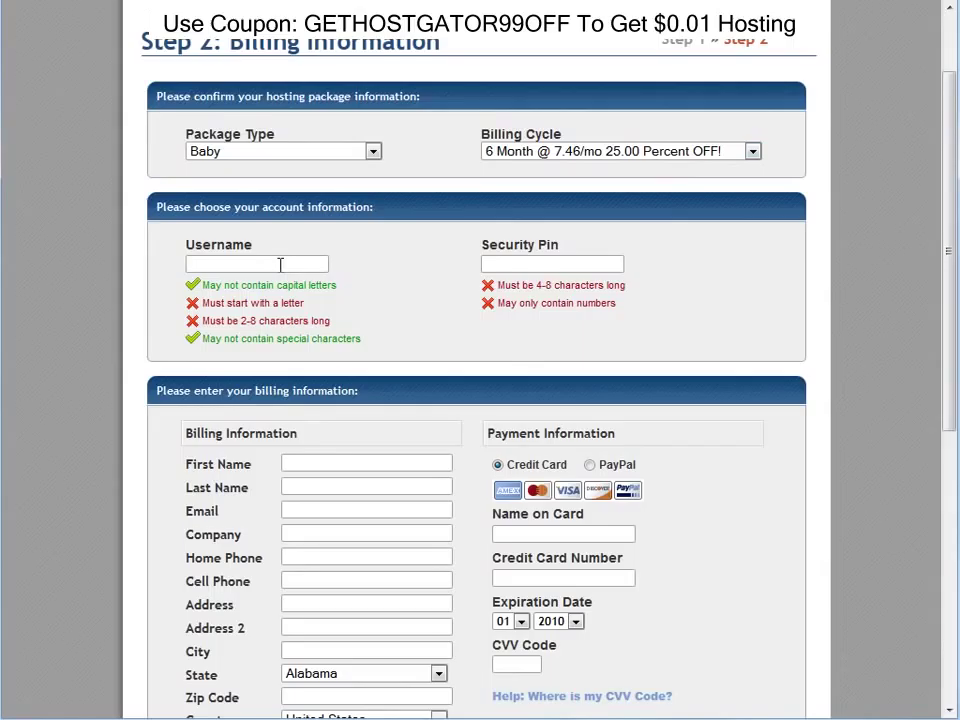
{"action": "key", "text": "Tab"}
- Review the order summary showing the get25rebate credit and $44.78 total
{"action": "scroll", "coordinate": [335, 270], "scroll_direction": "down", "scroll_amount": 2}
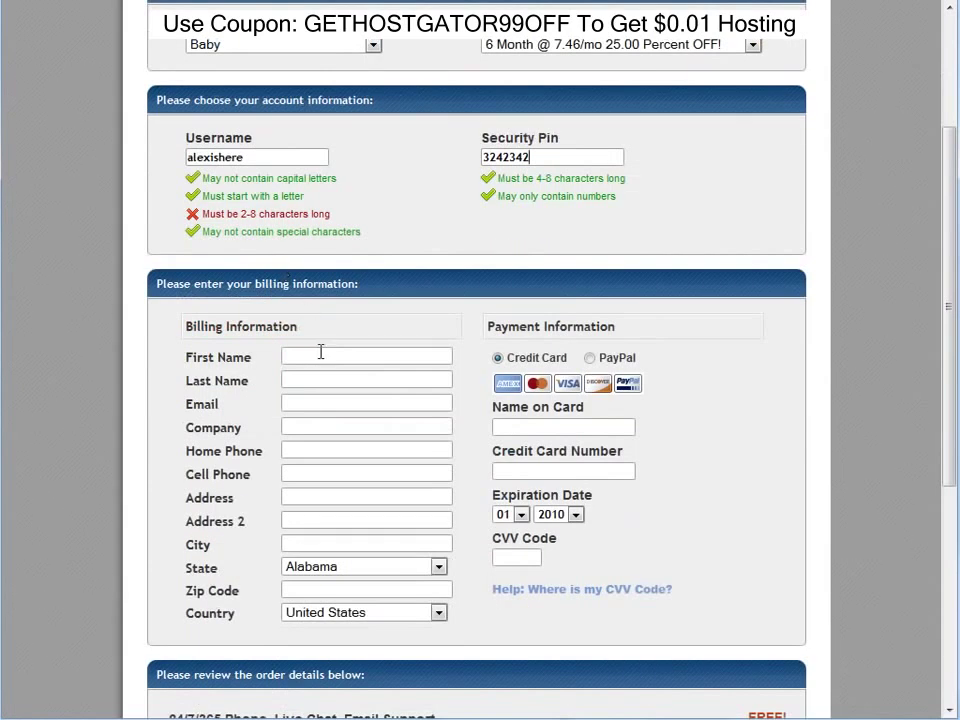
{"action": "scroll", "coordinate": [480, 401], "scroll_direction": "down", "scroll_amount": 5}
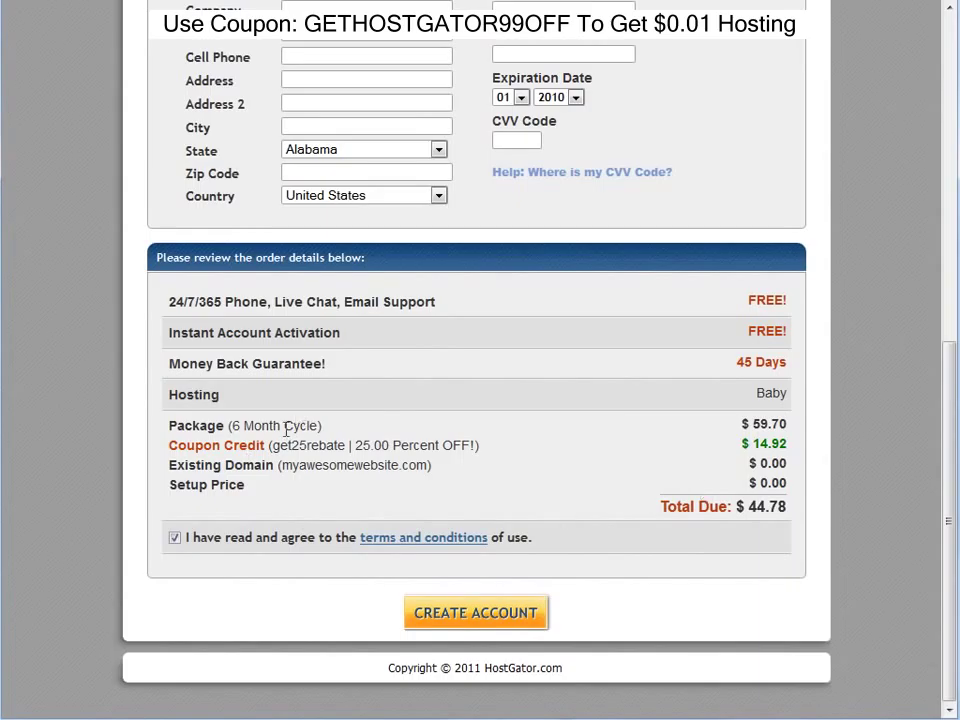
{"action": "left_click_drag", "start_coordinate": [271, 445], "coordinate": [450, 444]}
{"action": "left_click", "coordinate": [495, 452]}
{"action": "left_click_drag", "start_coordinate": [673, 515], "coordinate": [172, 424]}
{"action": "left_click", "coordinate": [737, 592]}
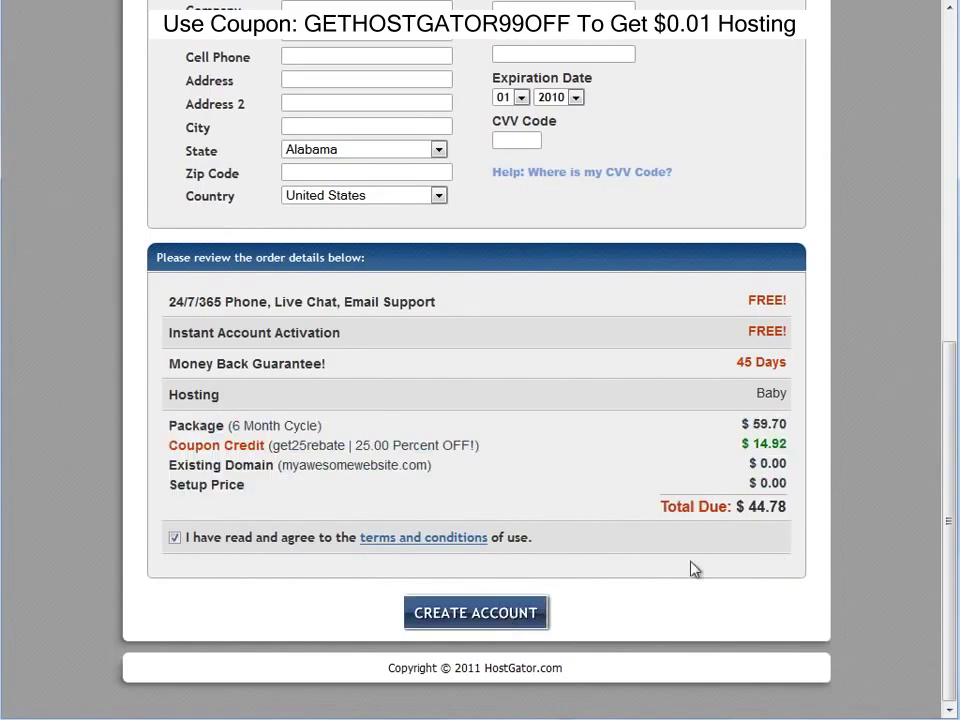
{"action": "scroll", "coordinate": [690, 568], "scroll_direction": "up", "scroll_amount": 3}
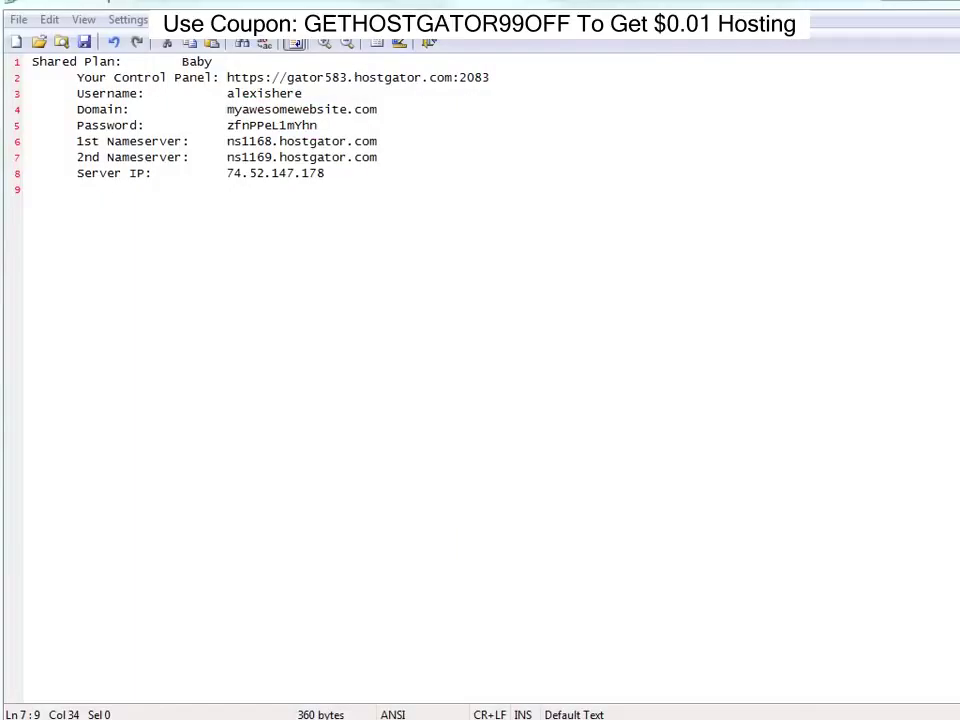
{"action": "left_click", "coordinate": [445, 236]}
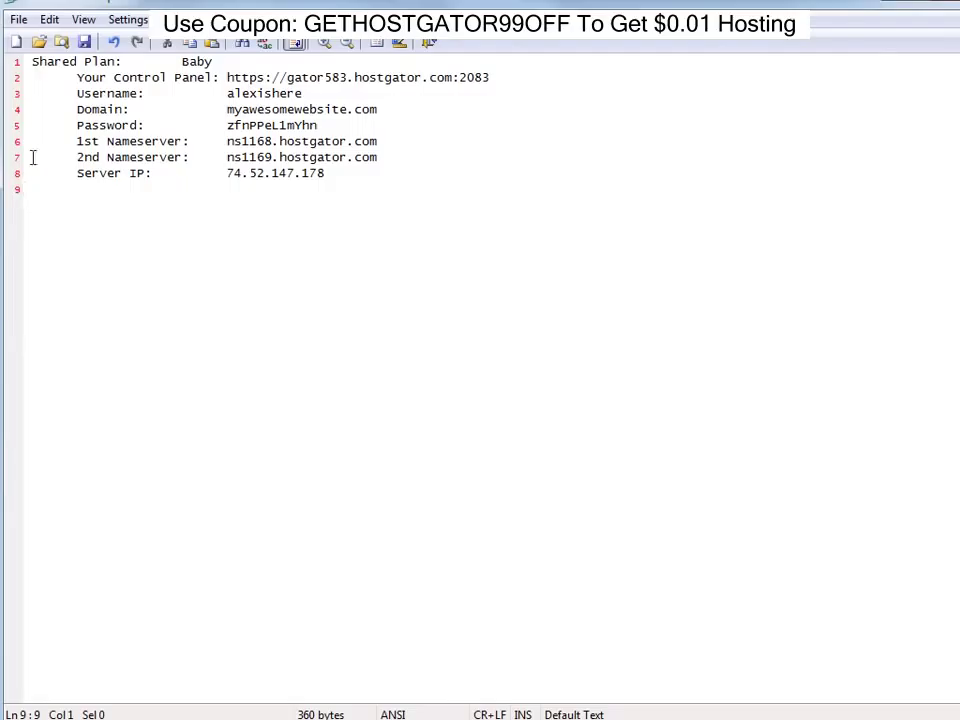
{"action": "left_click", "coordinate": [16, 63]}
{"action": "left_click_drag", "start_coordinate": [18, 72], "coordinate": [489, 180]}
{"action": "left_click", "coordinate": [489, 173]}
{"action": "left_click_drag", "start_coordinate": [40, 63], "coordinate": [30, 173]}
{"action": "left_click", "coordinate": [226, 64]}
{"action": "left_click_drag", "start_coordinate": [226, 66], "coordinate": [386, 90]}
{"action": "left_click", "coordinate": [130, 80]}
{"action": "left_click_drag", "start_coordinate": [506, 79], "coordinate": [230, 84]}
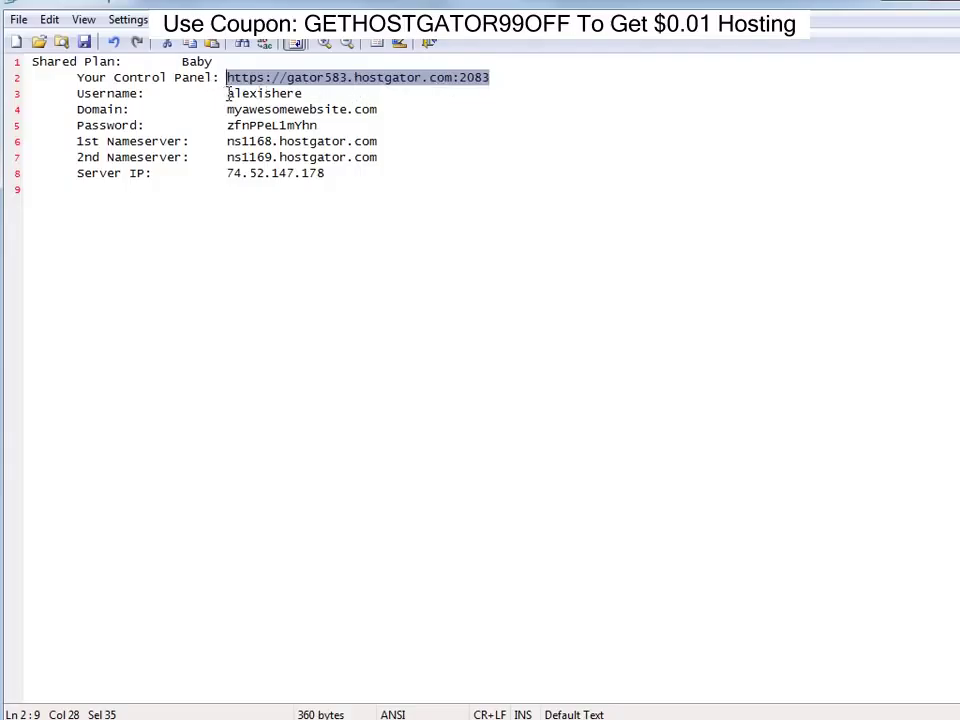
{"action": "left_click_drag", "start_coordinate": [227, 93], "coordinate": [334, 94]}
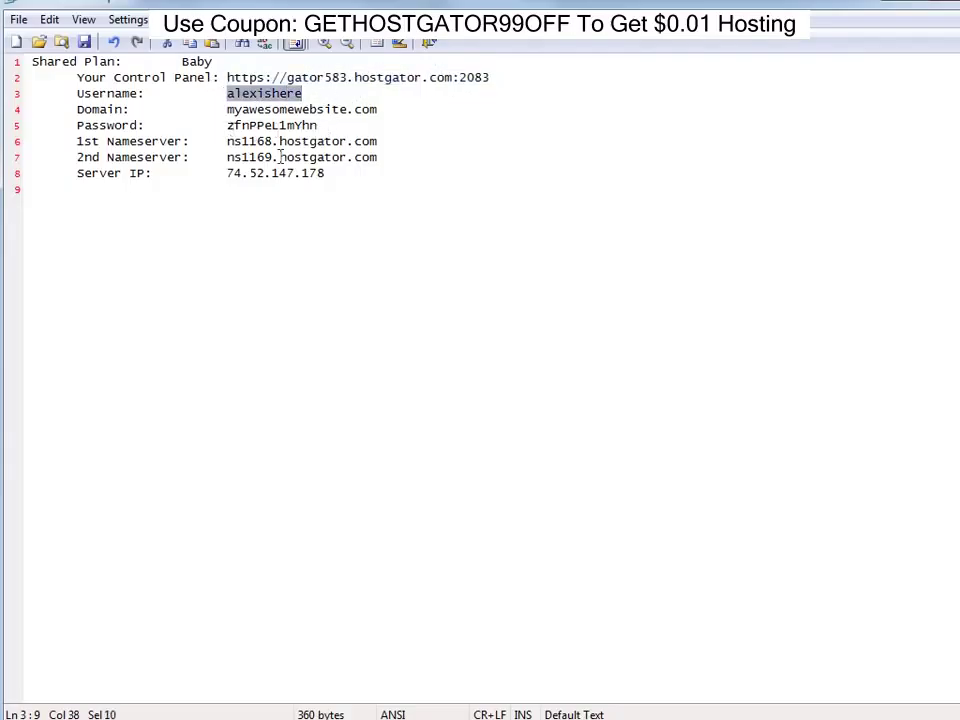
{"action": "left_click_drag", "start_coordinate": [378, 157], "coordinate": [230, 144]}
{"action": "left_click", "coordinate": [231, 145]}
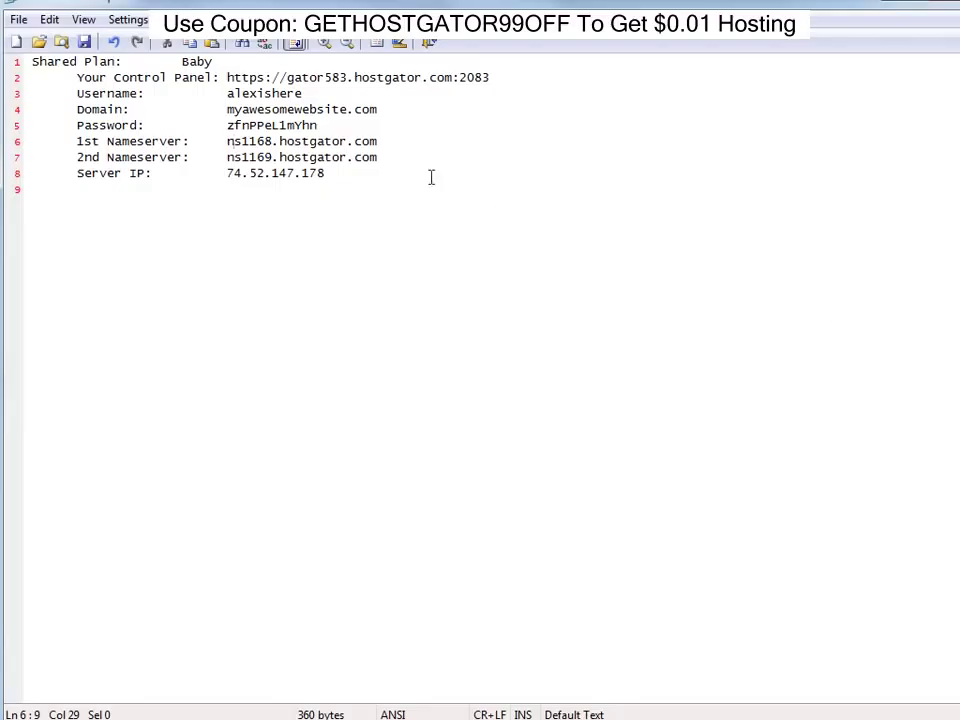
{"action": "left_click_drag", "start_coordinate": [401, 159], "coordinate": [382, 148]}
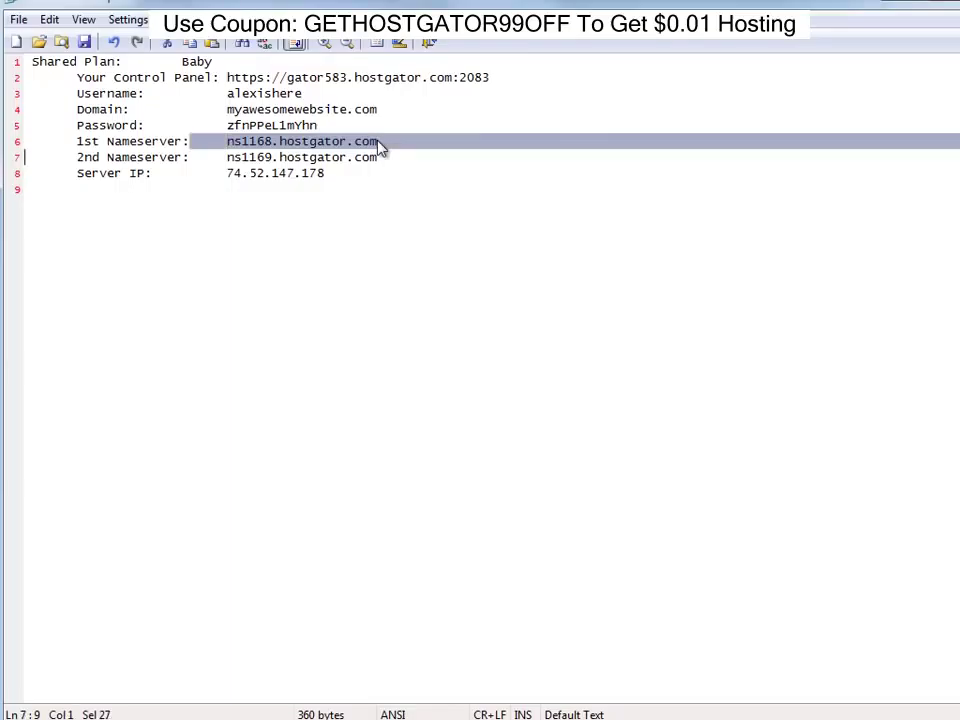
{"action": "left_click", "coordinate": [380, 141]}
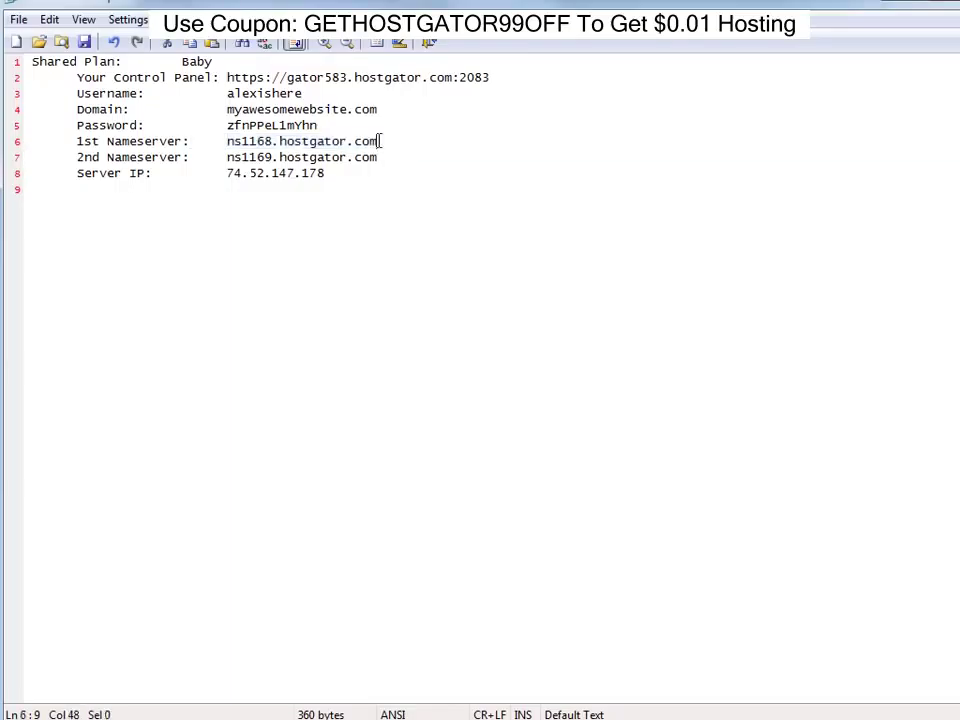
{"action": "left_click_drag", "start_coordinate": [380, 141], "coordinate": [230, 145]}
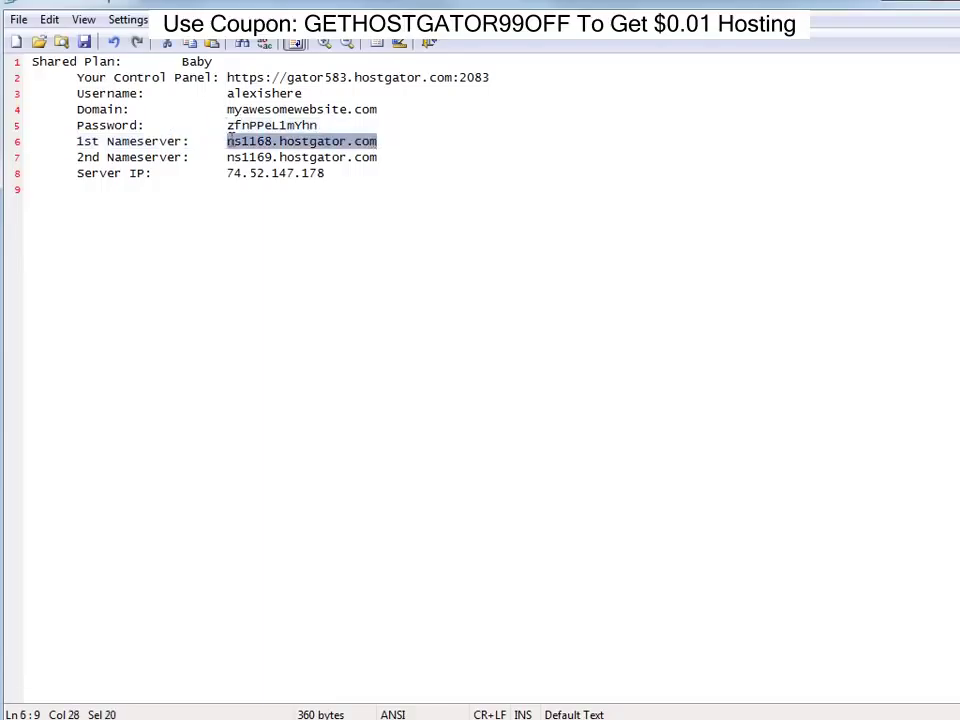
{"action": "left_click", "coordinate": [228, 142]}
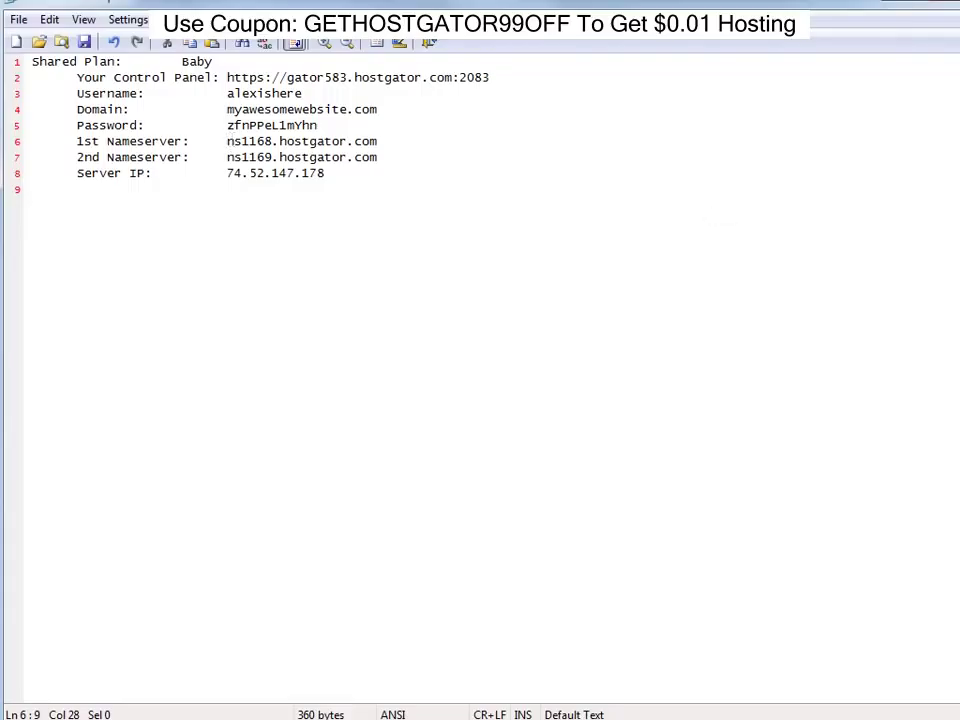
- Select nameserver ns1169.hostgator.com, then the control panel URL in the notes, revealing cPanel login
{"action": "left_click", "coordinate": [385, 150]}
{"action": "left_click_drag", "start_coordinate": [380, 157], "coordinate": [189, 143]}
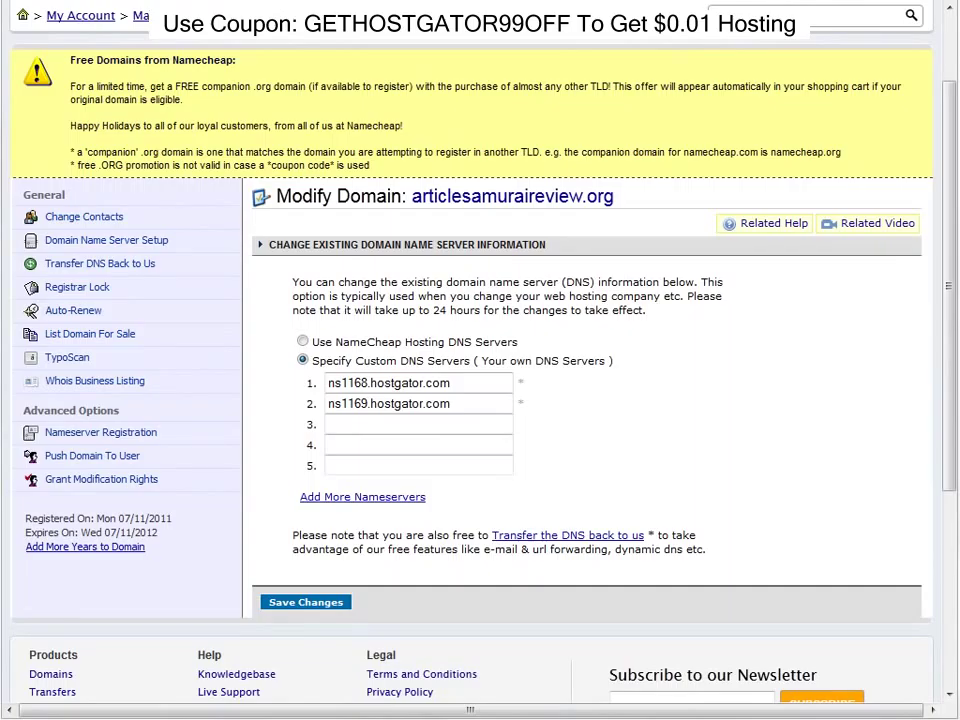
{"action": "key", "text": "alt+Tab"}
{"action": "left_click", "coordinate": [591, 227]}
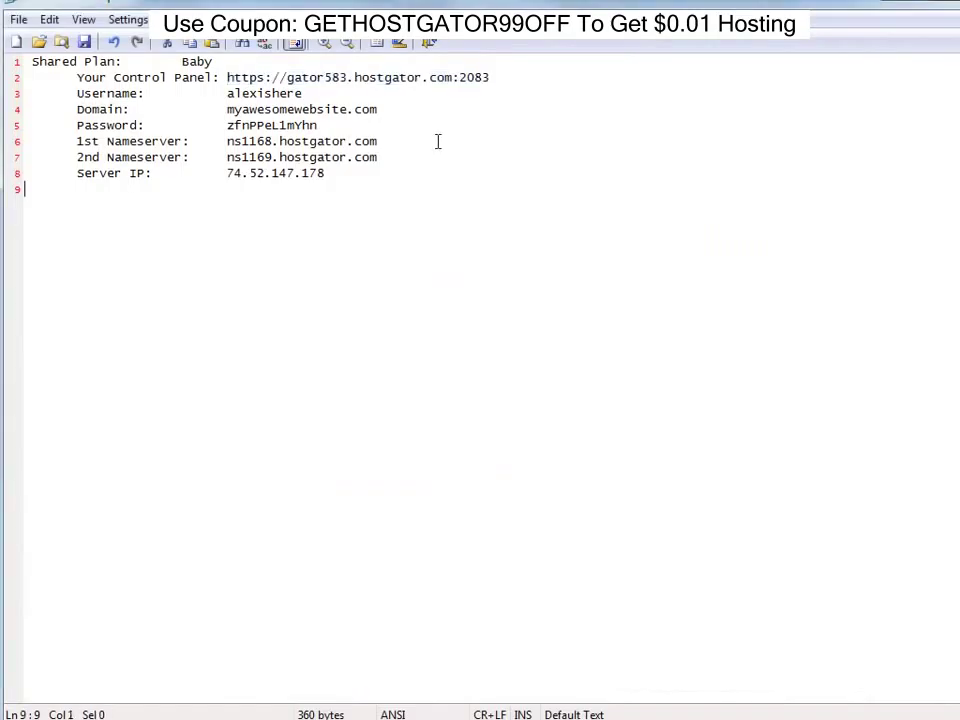
{"action": "left_click_drag", "start_coordinate": [229, 77], "coordinate": [525, 77]}
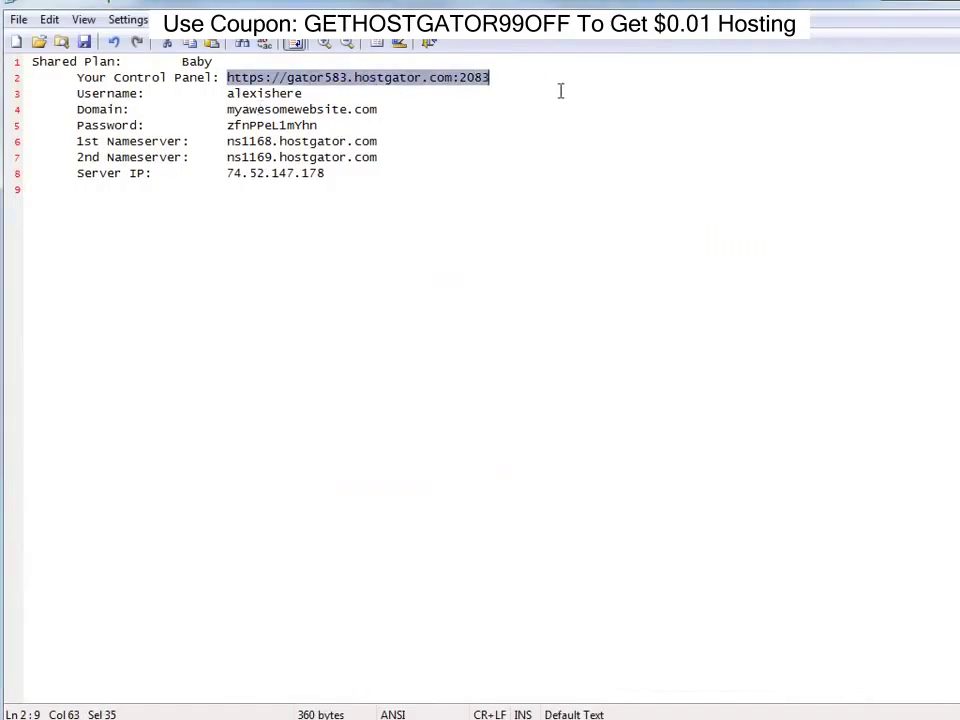
{"action": "left_click", "coordinate": [882, 2]}
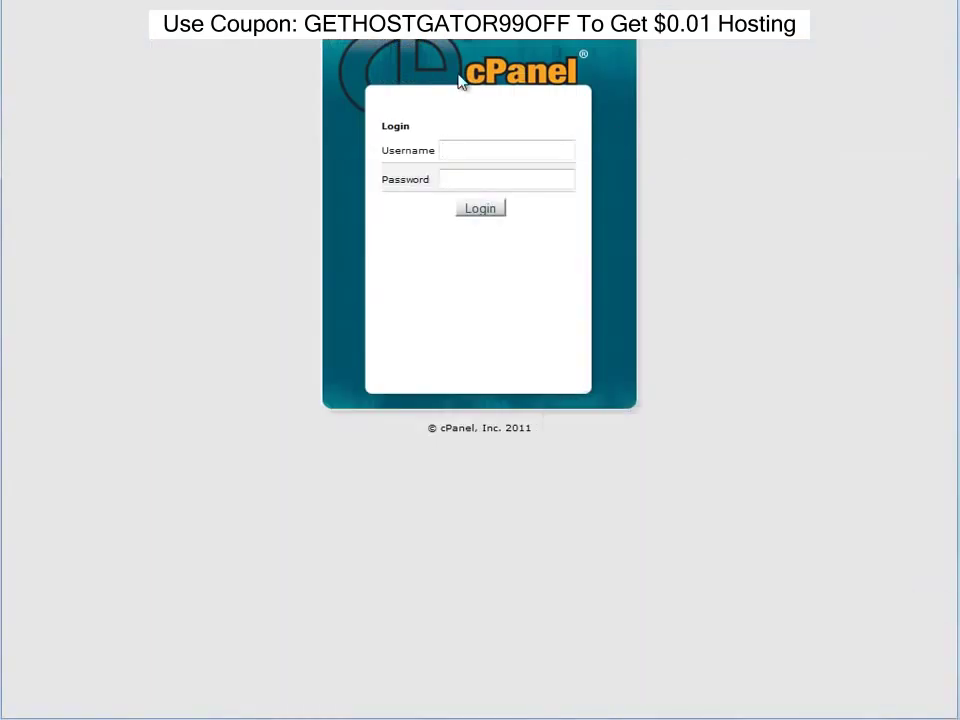
- Log in with the cPanel username and password and scroll down to the Domains section
{"action": "left_click", "coordinate": [465, 150]}
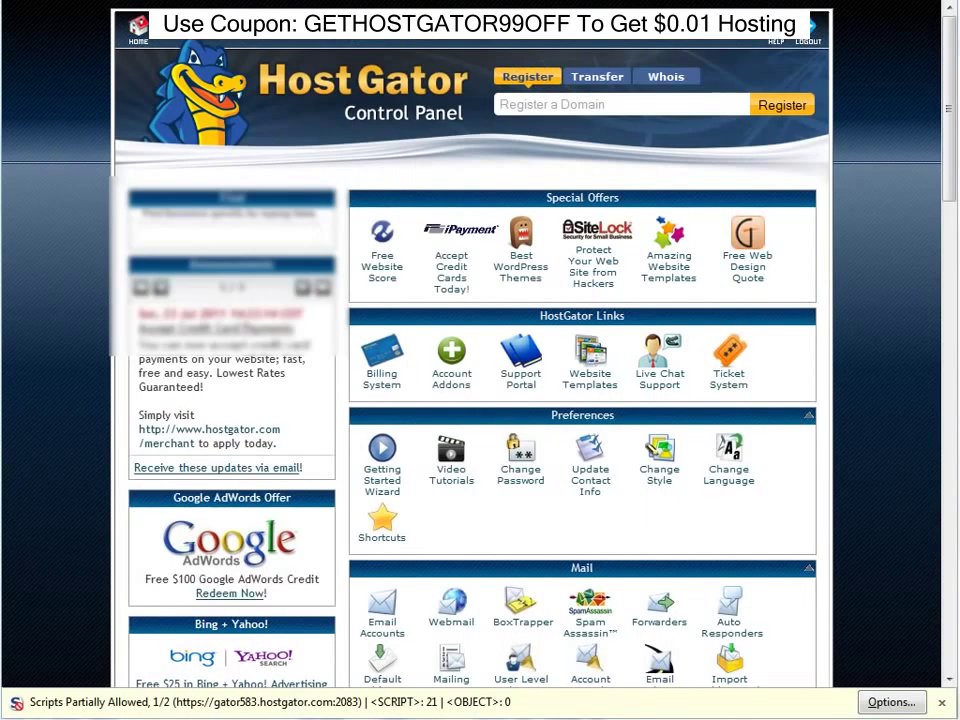
{"action": "scroll", "coordinate": [752, 277], "scroll_direction": "down", "scroll_amount": 15}
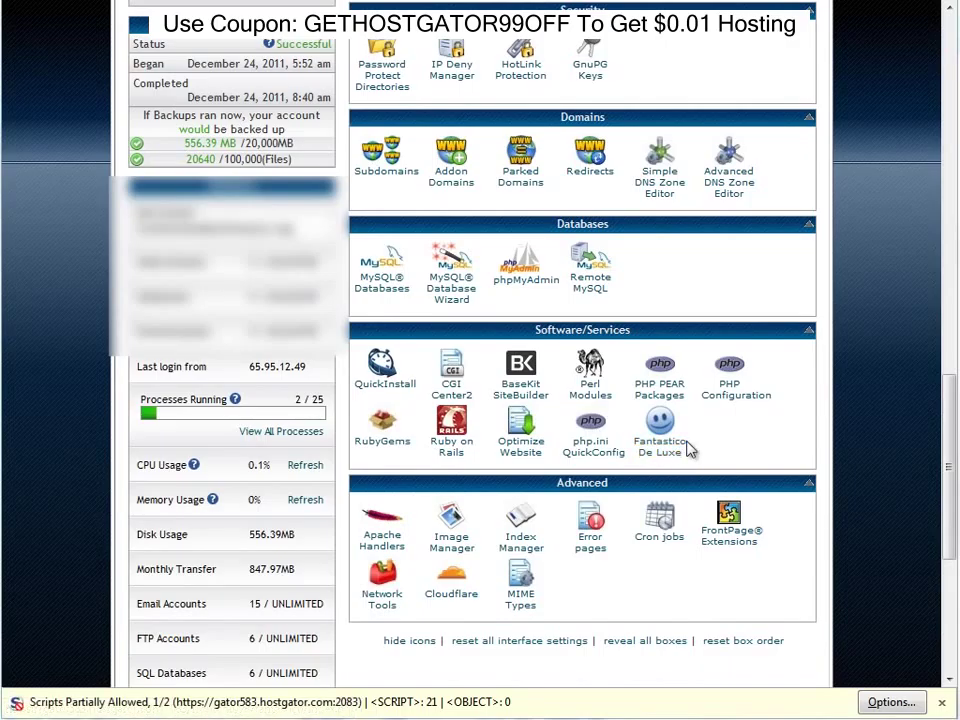
- Add addon domain mysecondawesome.com with subdomain mysecondawesome and root public_html/mysecondawesome
{"action": "left_click", "coordinate": [453, 186]}
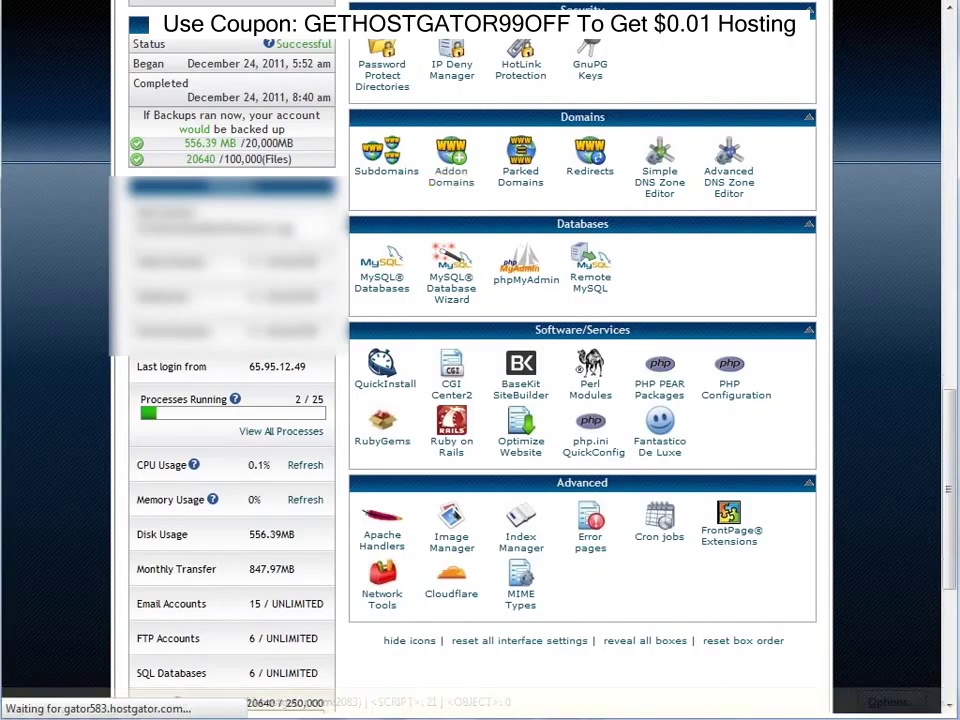
{"action": "left_click", "coordinate": [339, 327]}
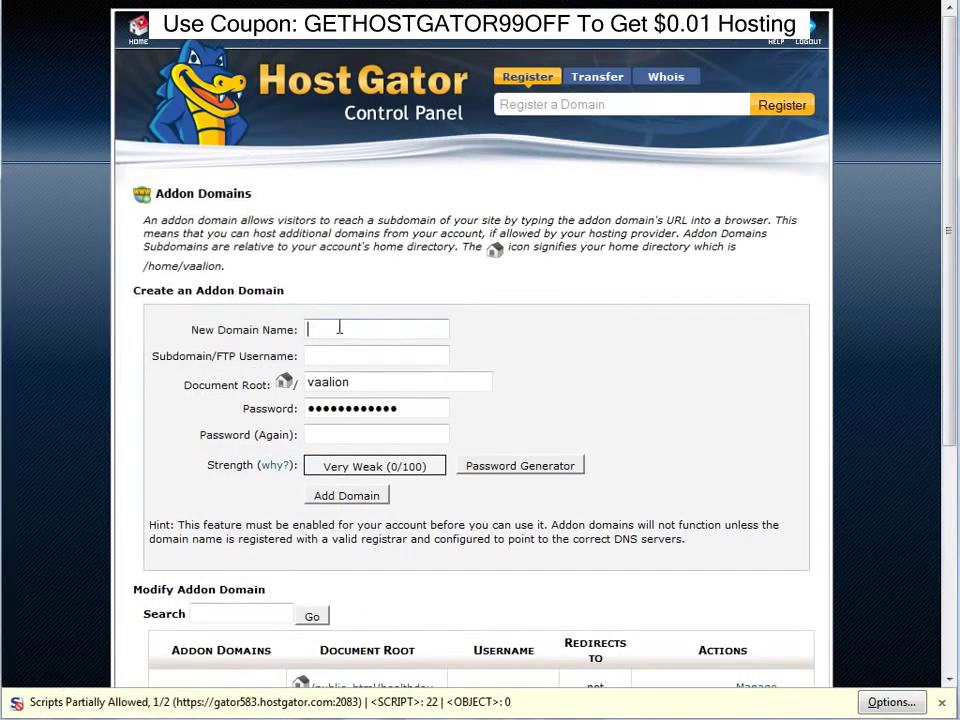
{"action": "type", "text": "mysecondawesomes"}
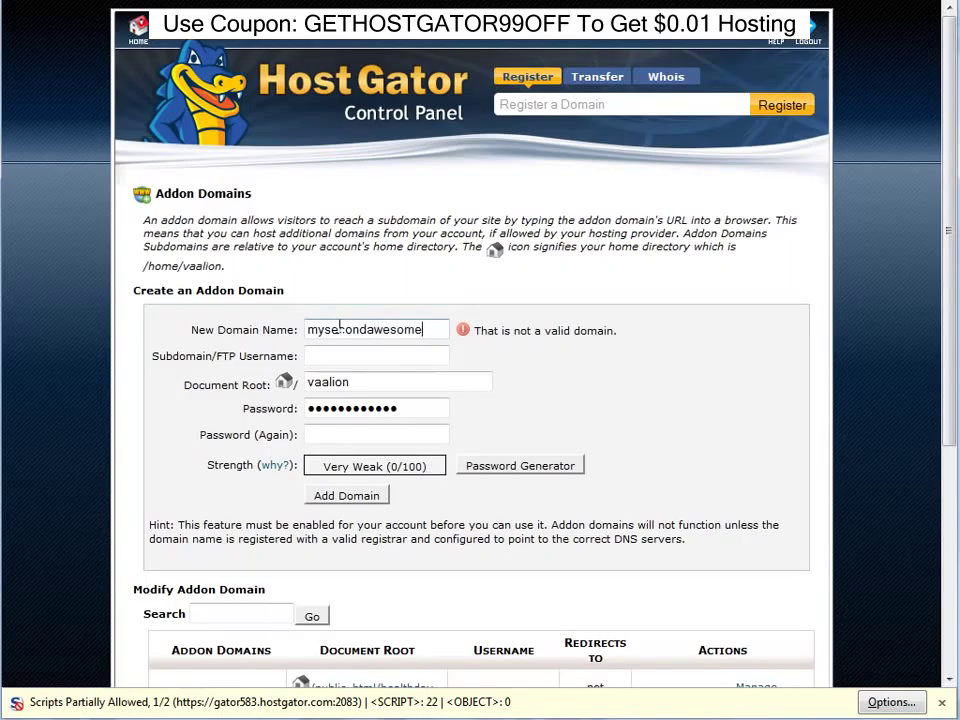
{"action": "key", "text": "Tab"}
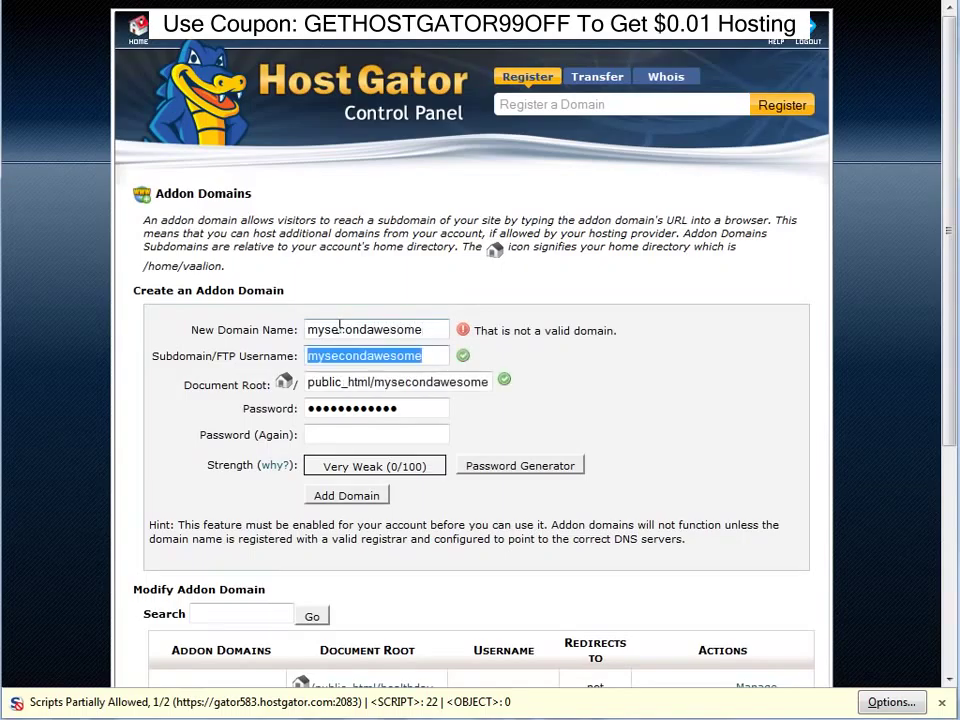
{"action": "left_click_drag", "start_coordinate": [402, 409], "coordinate": [218, 407]}
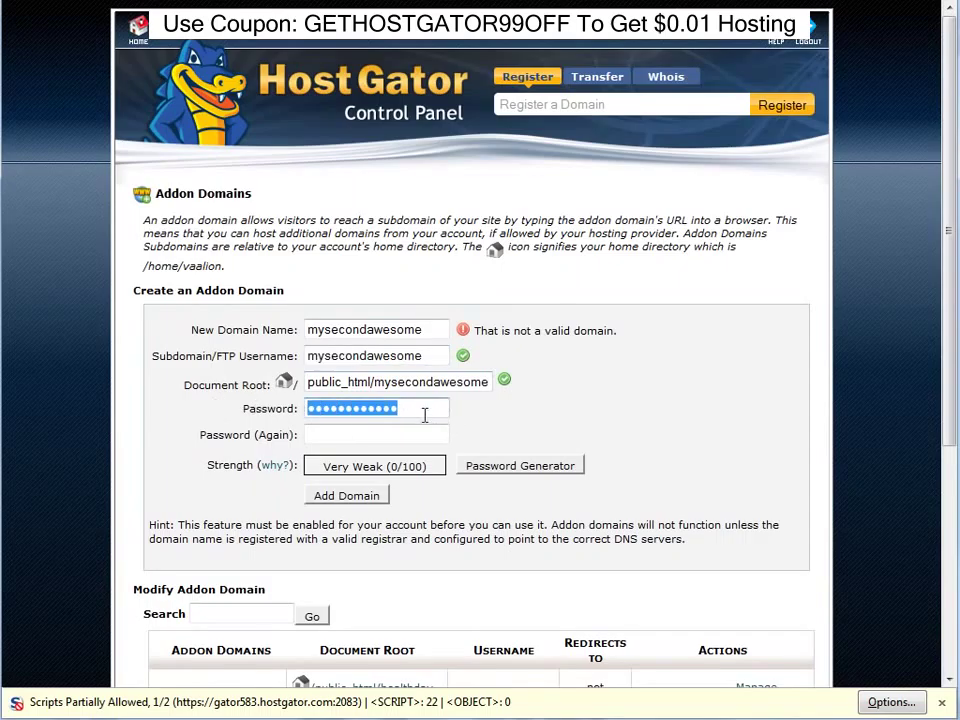
{"action": "left_click_drag", "start_coordinate": [420, 411], "coordinate": [182, 402]}
{"action": "left_click", "coordinate": [430, 331]}
{"action": "type", "text": ".com"}
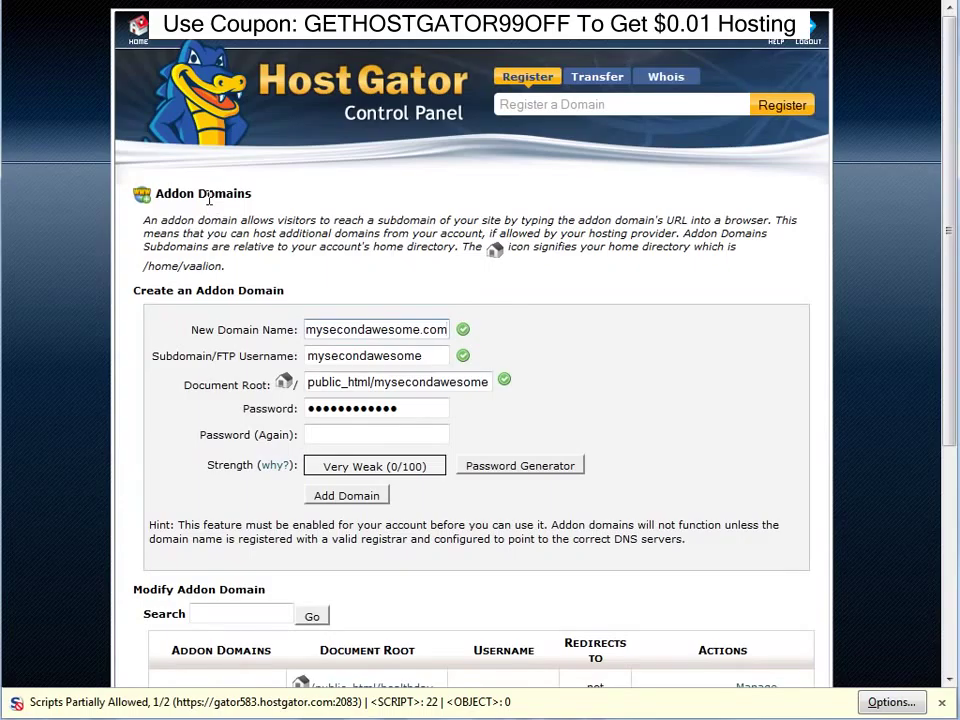
{"action": "left_click_drag", "start_coordinate": [366, 329], "coordinate": [266, 330]}
{"action": "left_click", "coordinate": [341, 329]}
{"action": "left_click", "coordinate": [370, 354]}
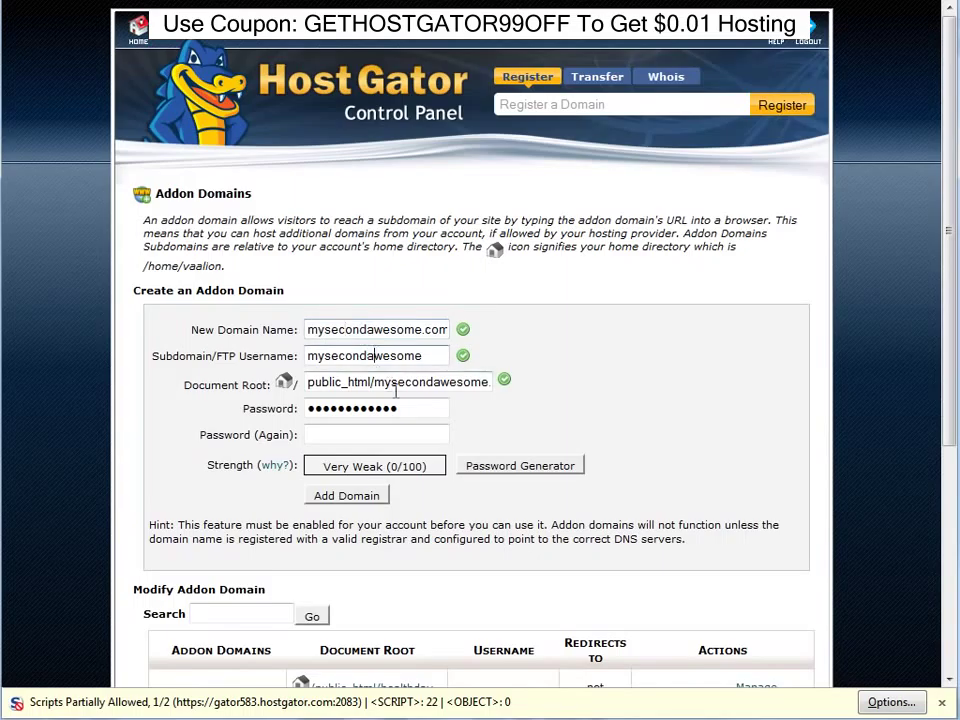
- From cPanel home, go into Fantastico De Luxe and open its WordPress page
{"action": "left_click", "coordinate": [144, 44]}
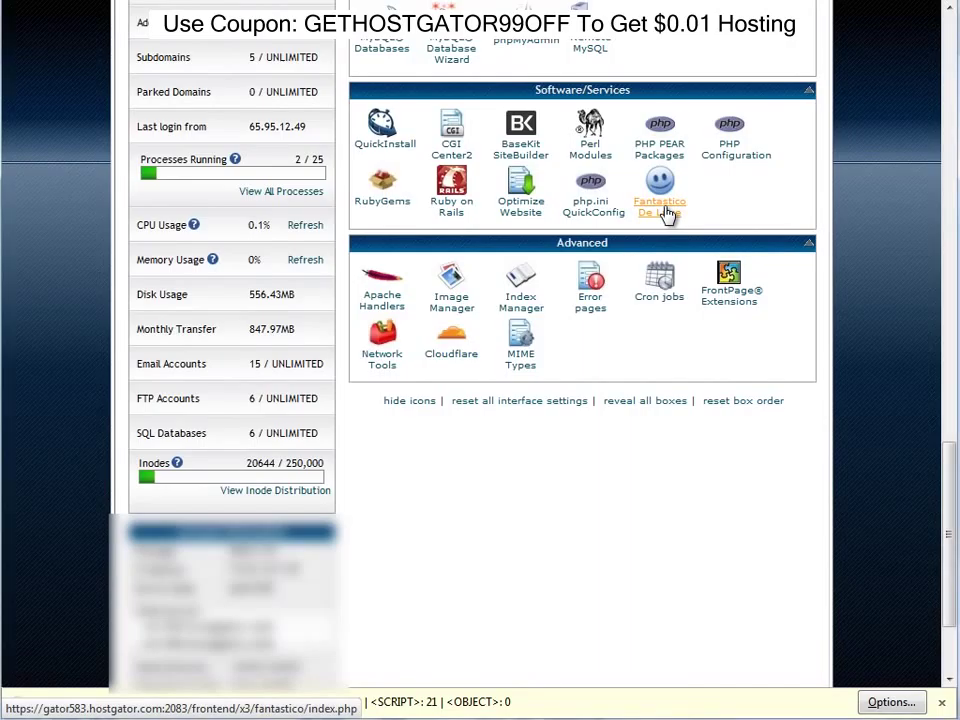
{"action": "left_click", "coordinate": [664, 210]}
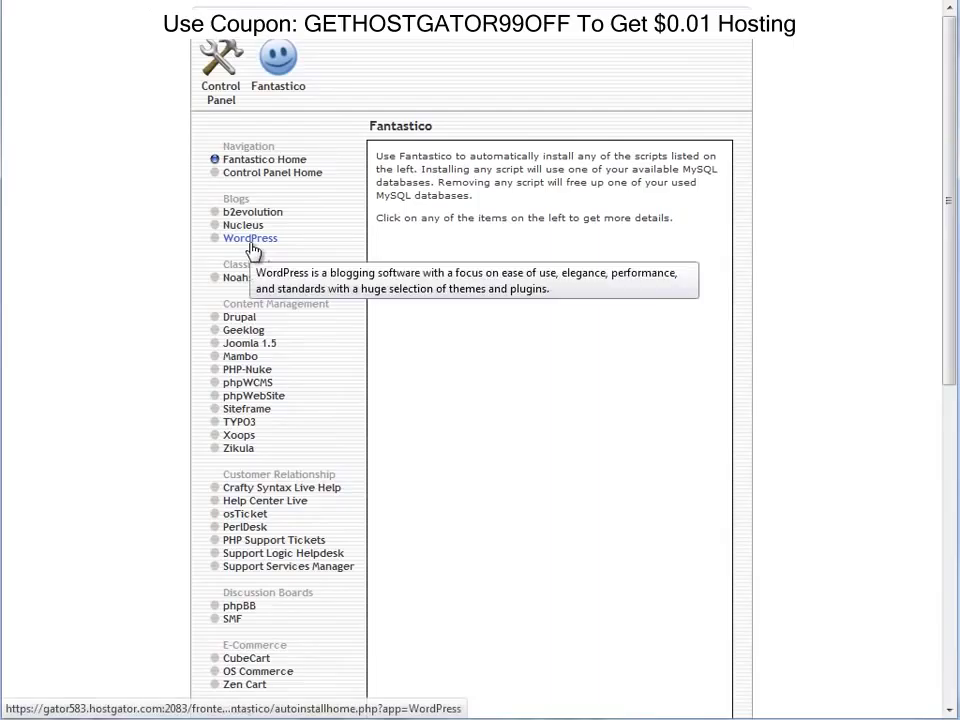
{"action": "left_click", "coordinate": [251, 245]}
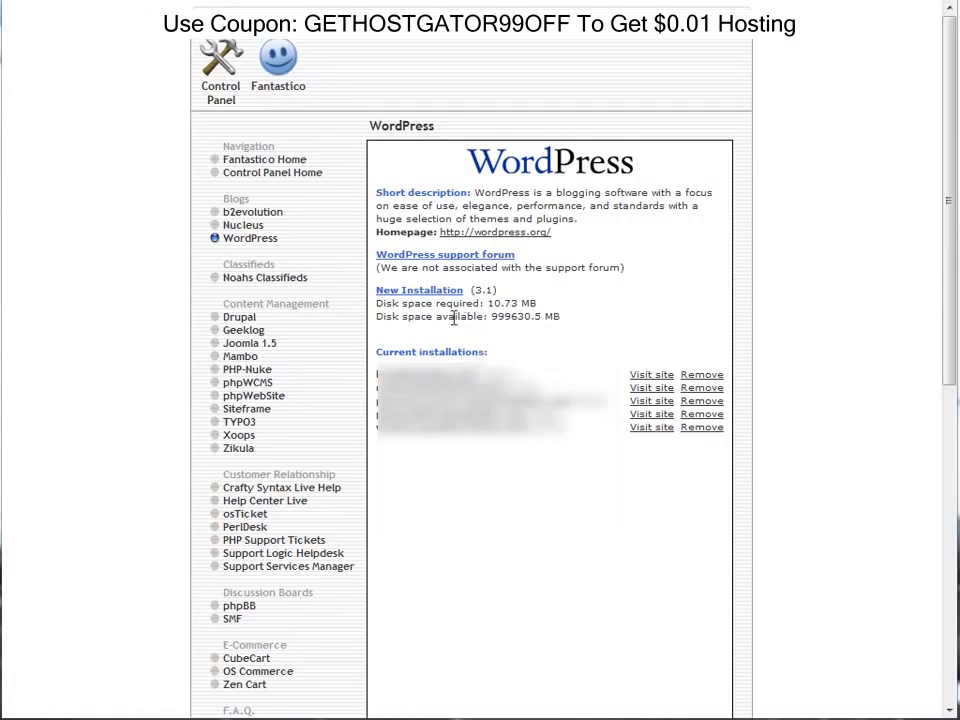
- Start a new WordPress installation, clearing 'blog' so the install directory stays empty
{"action": "left_click", "coordinate": [420, 291]}
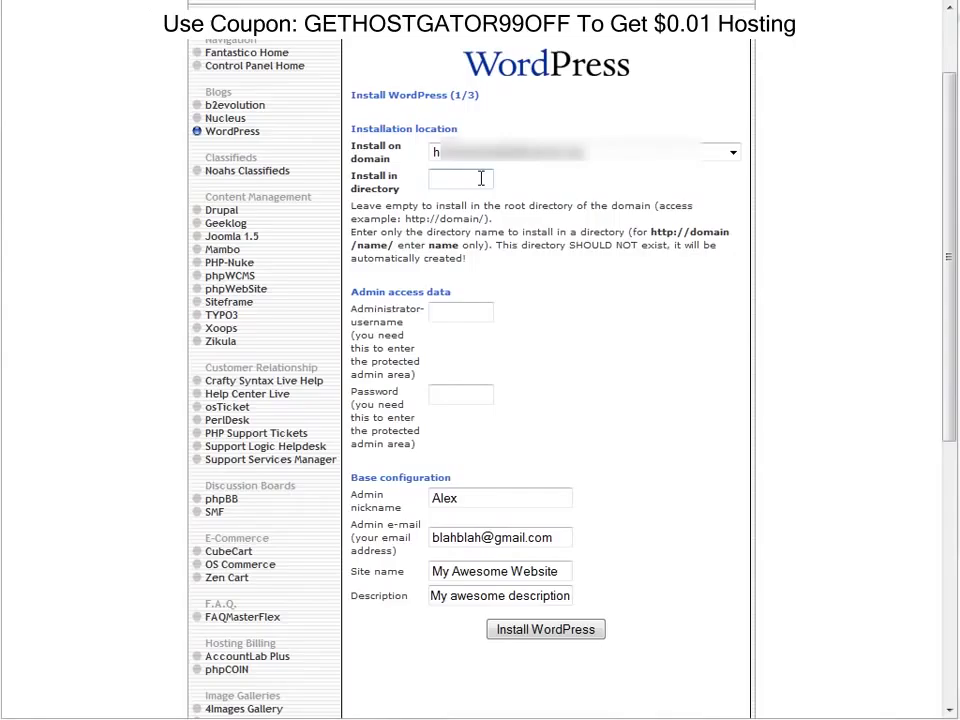
{"action": "left_click", "coordinate": [481, 179]}
{"action": "type", "text": "blog"}
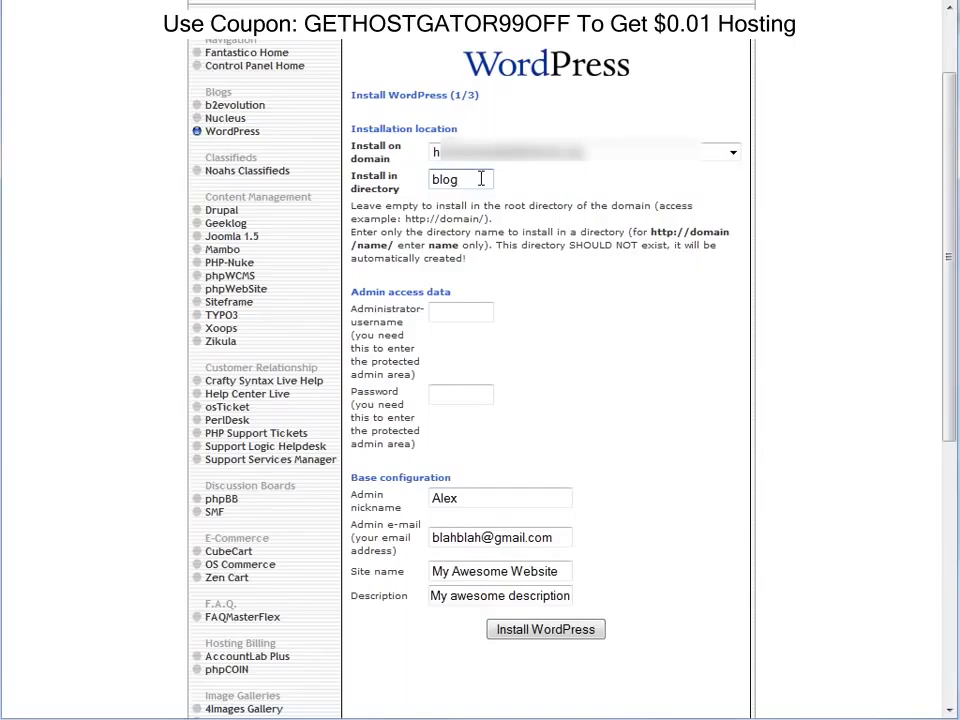
{"action": "double_click", "coordinate": [481, 179]}
{"action": "key", "text": "BackSpace"}
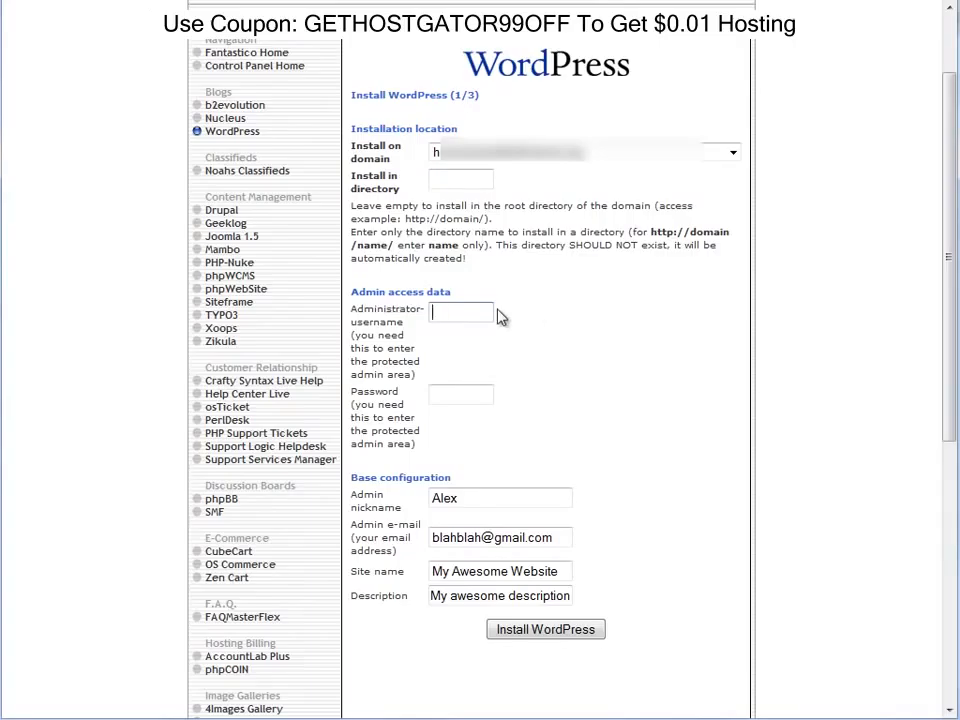
- Enter admin username 'username' and the admin password
{"action": "type", "text": "username"}
{"action": "key", "text": "Tab"}
- Review the prefilled admin nickname and admin e-mail fields
{"action": "double_click", "coordinate": [504, 503]}
{"action": "left_click", "coordinate": [504, 503]}
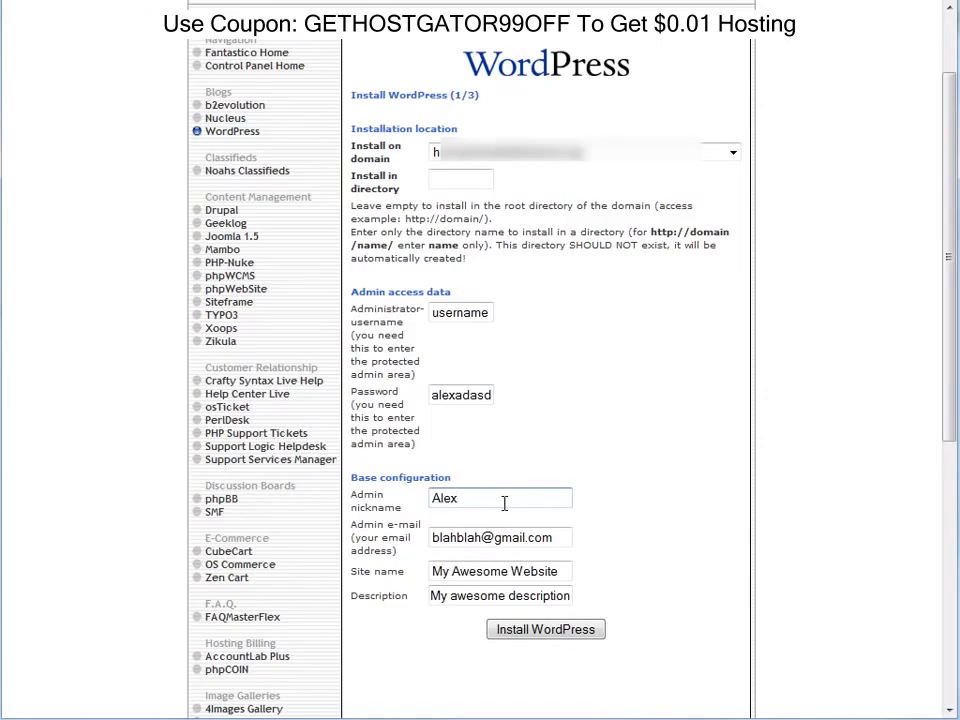
{"action": "left_click_drag", "start_coordinate": [484, 492], "coordinate": [354, 486]}
{"action": "left_click_drag", "start_coordinate": [521, 537], "coordinate": [379, 527]}
{"action": "left_click_drag", "start_coordinate": [512, 505], "coordinate": [400, 500]}
{"action": "double_click", "coordinate": [456, 541]}
{"action": "left_click_drag", "start_coordinate": [490, 571], "coordinate": [389, 590]}
{"action": "left_click", "coordinate": [389, 590]}
{"action": "double_click", "coordinate": [452, 498]}
{"action": "left_click_drag", "start_coordinate": [552, 537], "coordinate": [371, 531]}
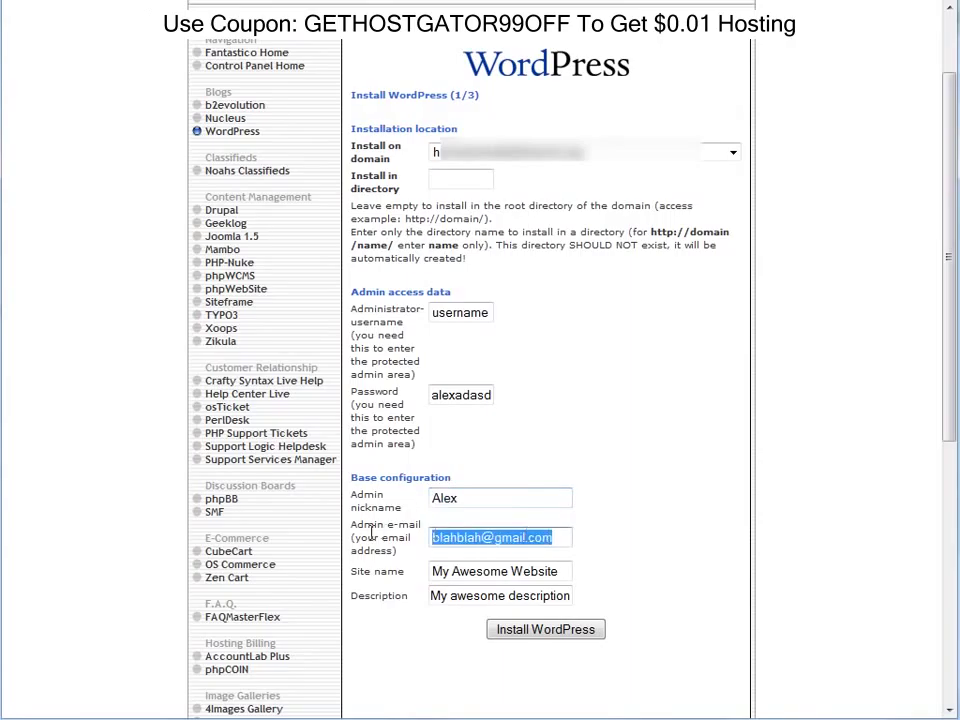
{"action": "left_click_drag", "start_coordinate": [562, 534], "coordinate": [400, 535]}
- Check the site name My Awesome Website and description My awesome description, leaving both unchanged
{"action": "left_click_drag", "start_coordinate": [557, 571], "coordinate": [378, 582]}
{"action": "left_click_drag", "start_coordinate": [435, 591], "coordinate": [572, 597]}
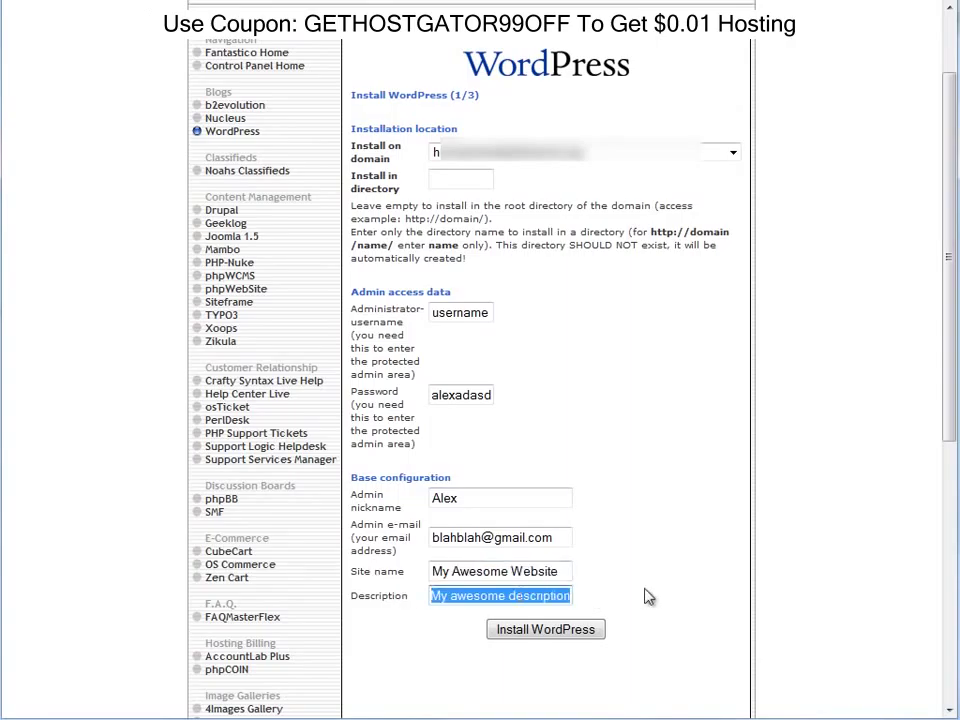
{"action": "left_click", "coordinate": [568, 597]}
{"action": "left_click", "coordinate": [557, 571]}
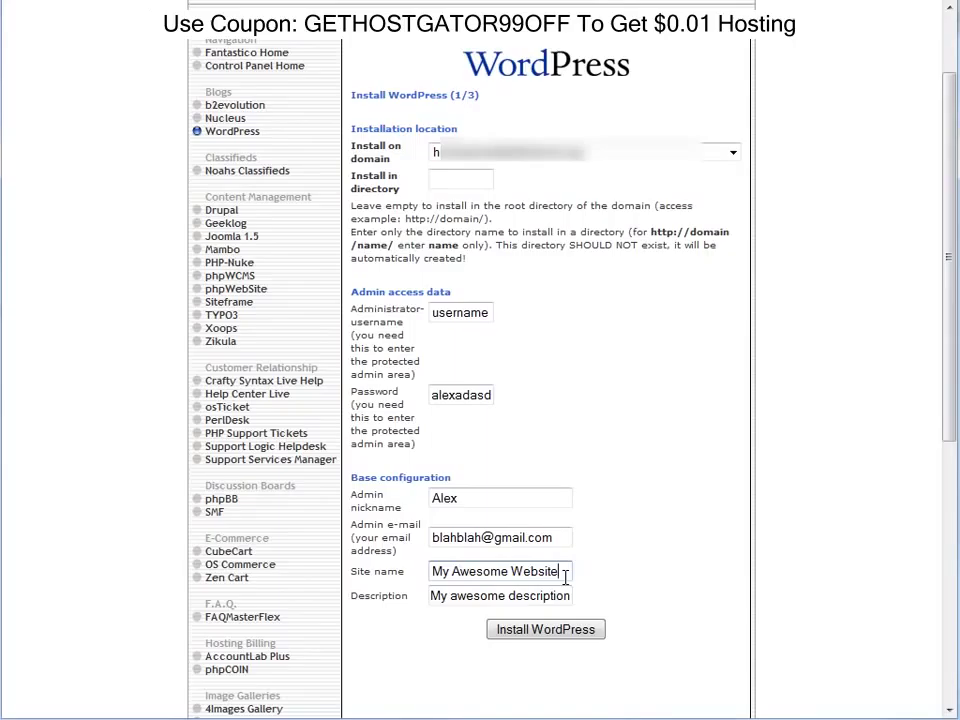
{"action": "left_click_drag", "start_coordinate": [565, 577], "coordinate": [388, 560]}
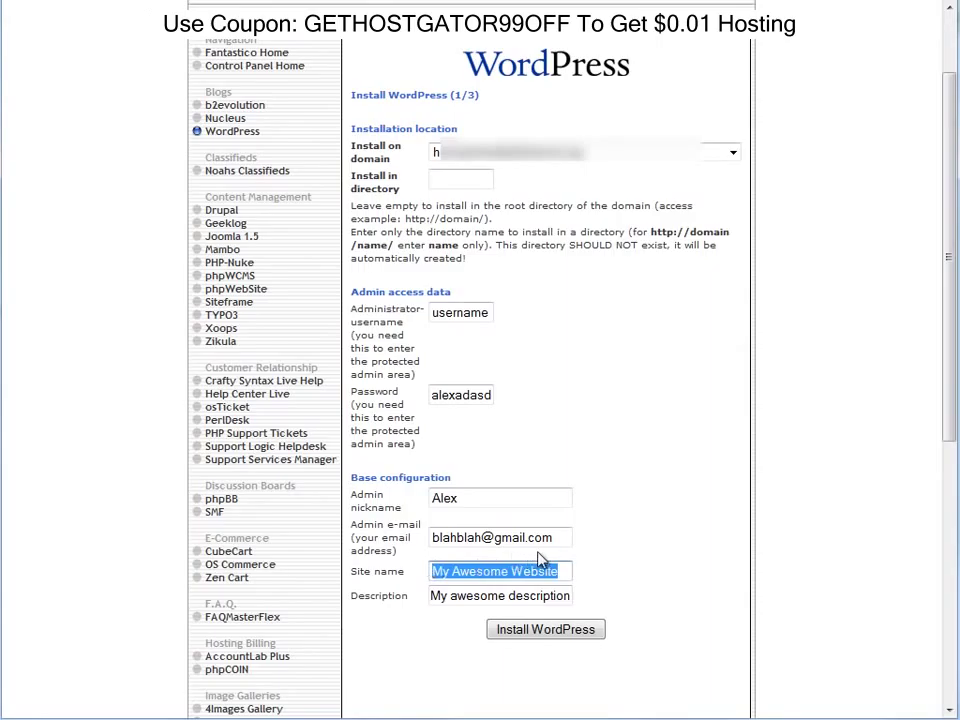
{"action": "left_click_drag", "start_coordinate": [555, 596], "coordinate": [400, 590]}
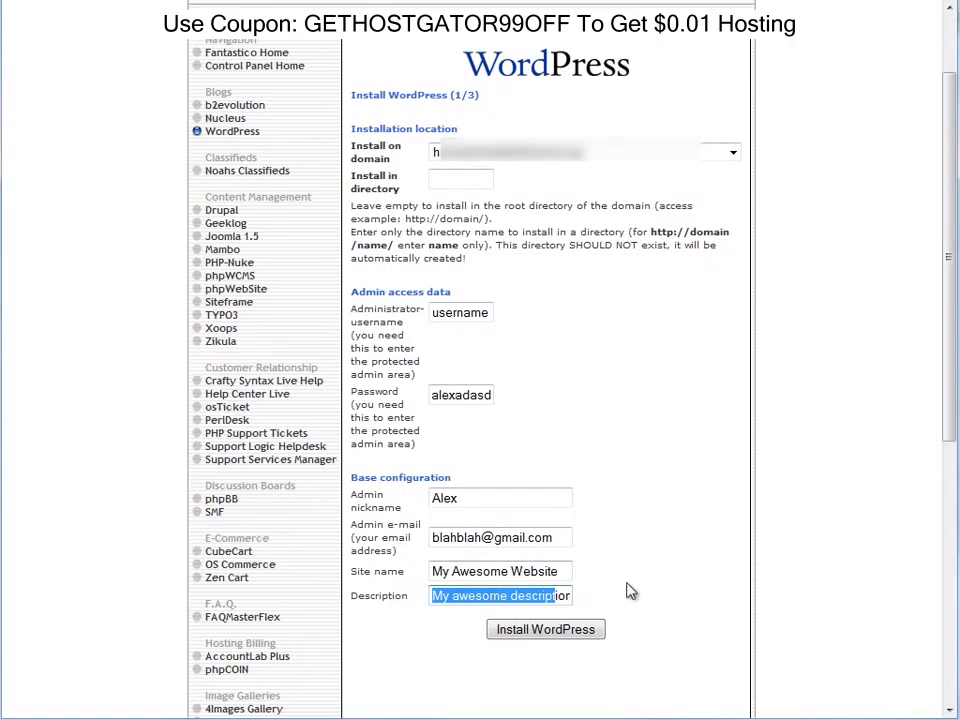
{"action": "left_click", "coordinate": [540, 596]}
{"action": "left_click_drag", "start_coordinate": [565, 572], "coordinate": [448, 572]}
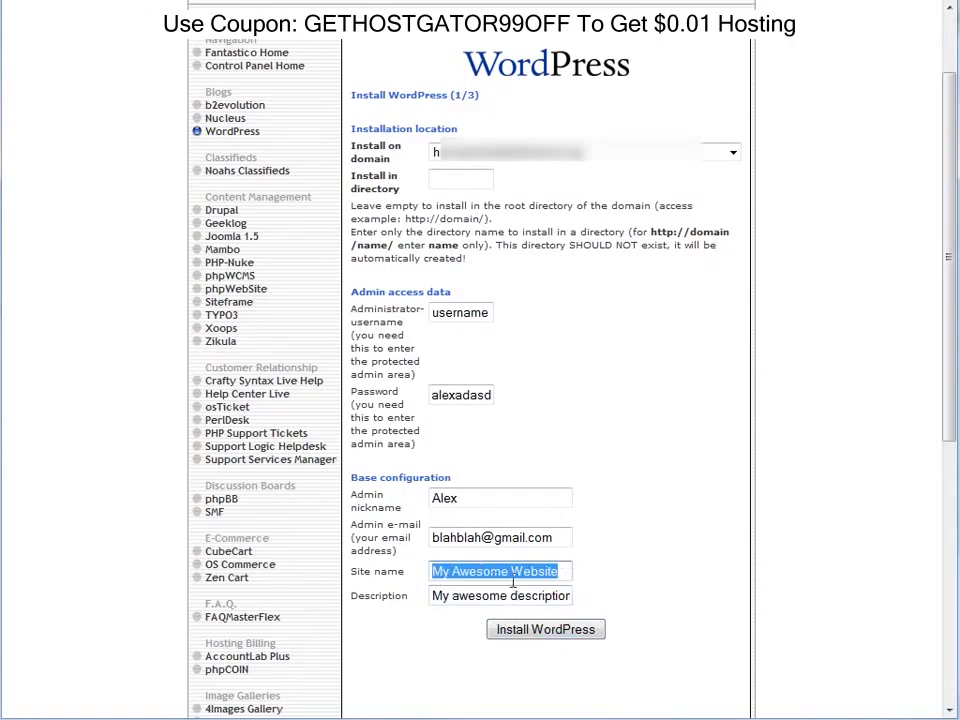
{"action": "left_click", "coordinate": [553, 596]}
{"action": "left_click_drag", "start_coordinate": [561, 572], "coordinate": [435, 572]}
{"action": "left_click", "coordinate": [505, 593]}
{"action": "left_click_drag", "start_coordinate": [566, 596], "coordinate": [437, 597]}
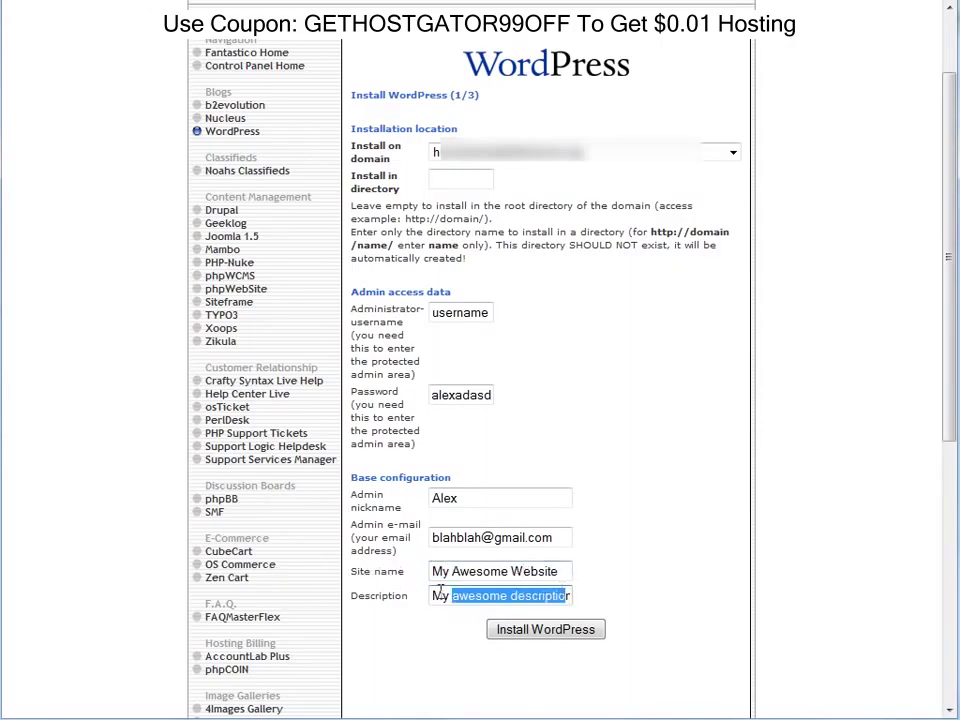
{"action": "left_click_drag", "start_coordinate": [558, 572], "coordinate": [432, 572]}
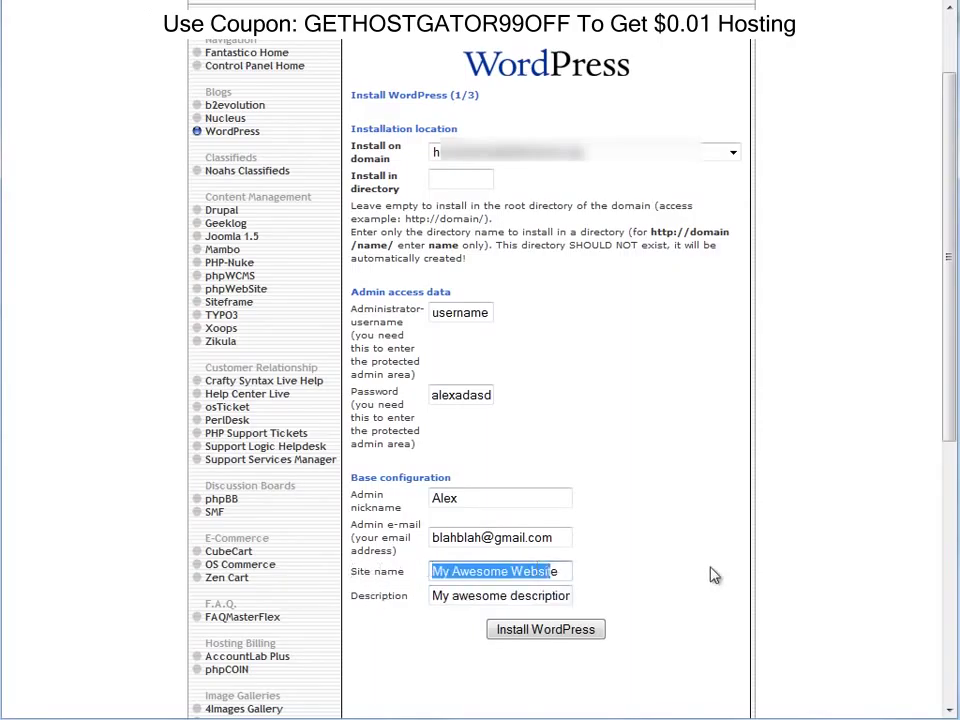
{"action": "left_click", "coordinate": [575, 595]}
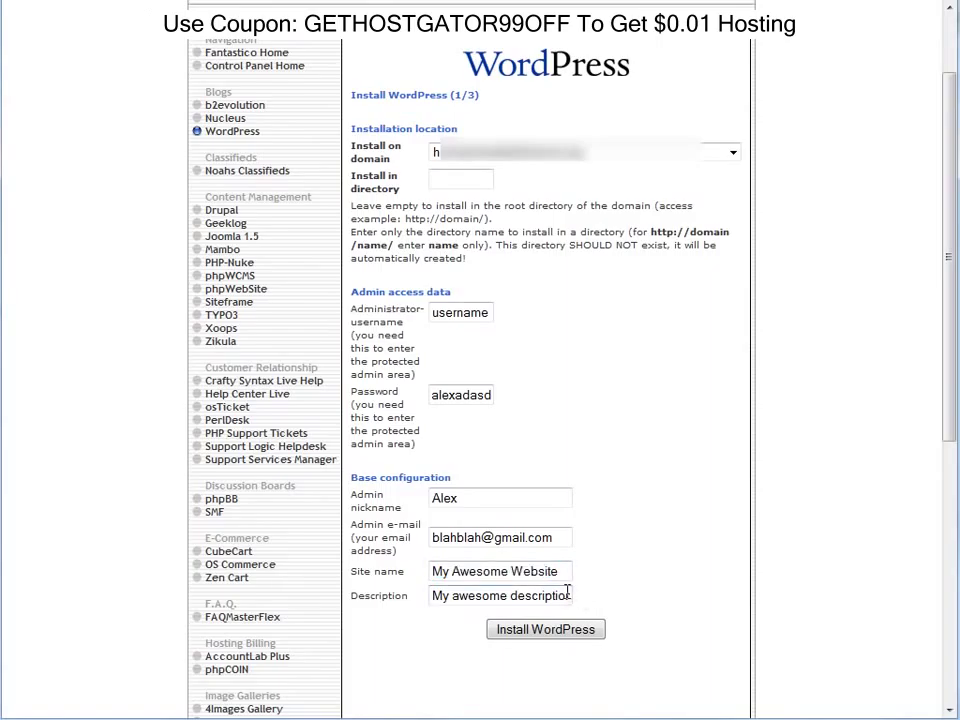
{"action": "left_click_drag", "start_coordinate": [562, 571], "coordinate": [432, 572]}
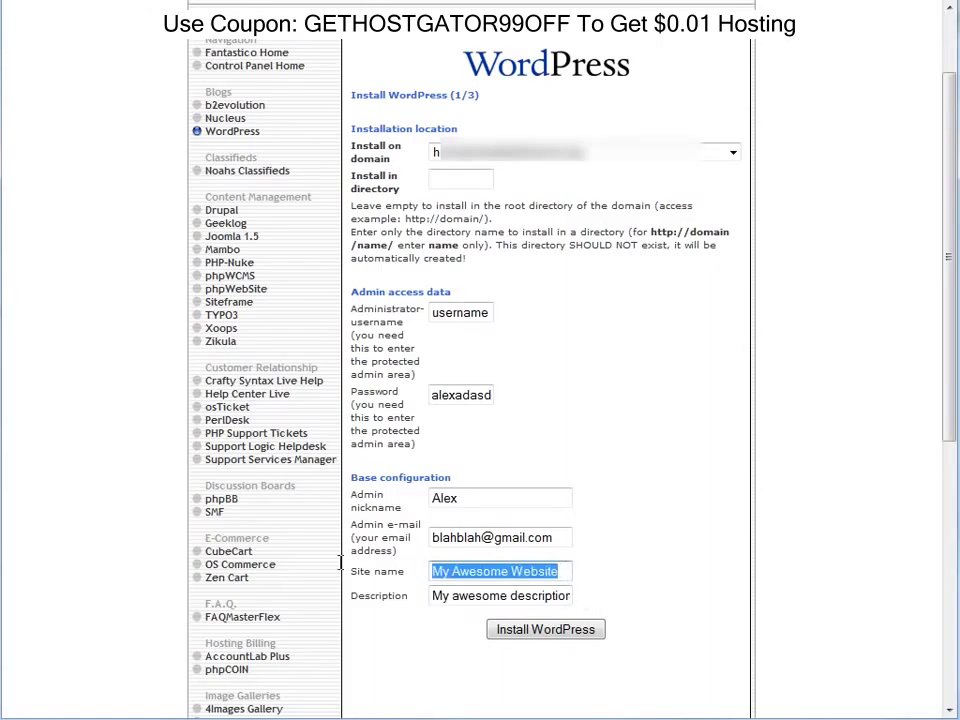
{"action": "left_click_drag", "start_coordinate": [546, 598], "coordinate": [435, 600]}
{"action": "left_click", "coordinate": [551, 571]}
{"action": "left_click_drag", "start_coordinate": [551, 571], "coordinate": [396, 573]}
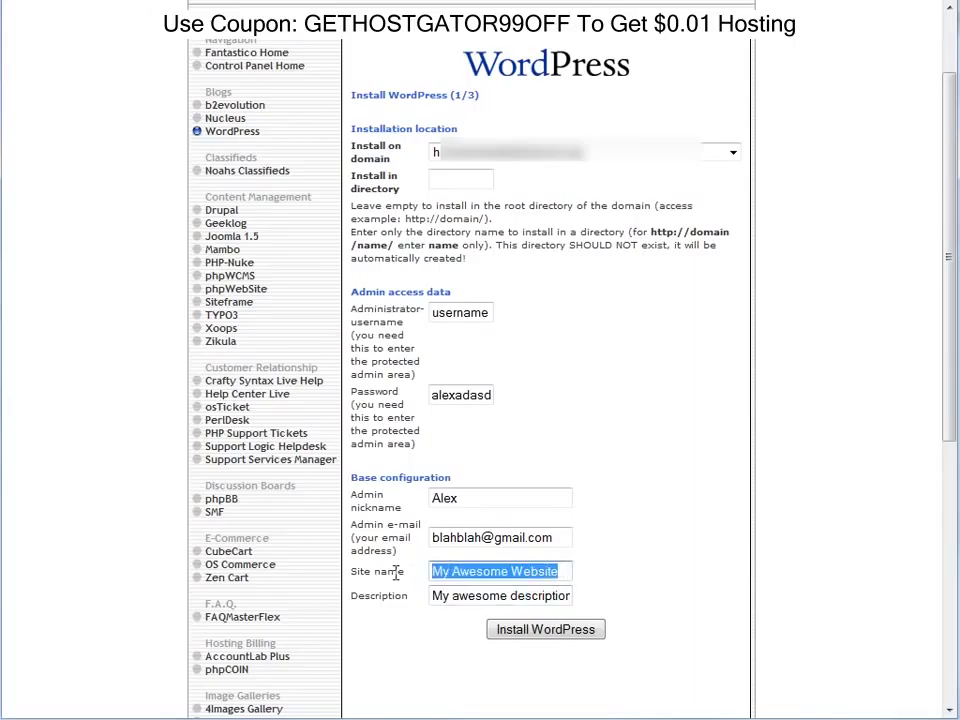